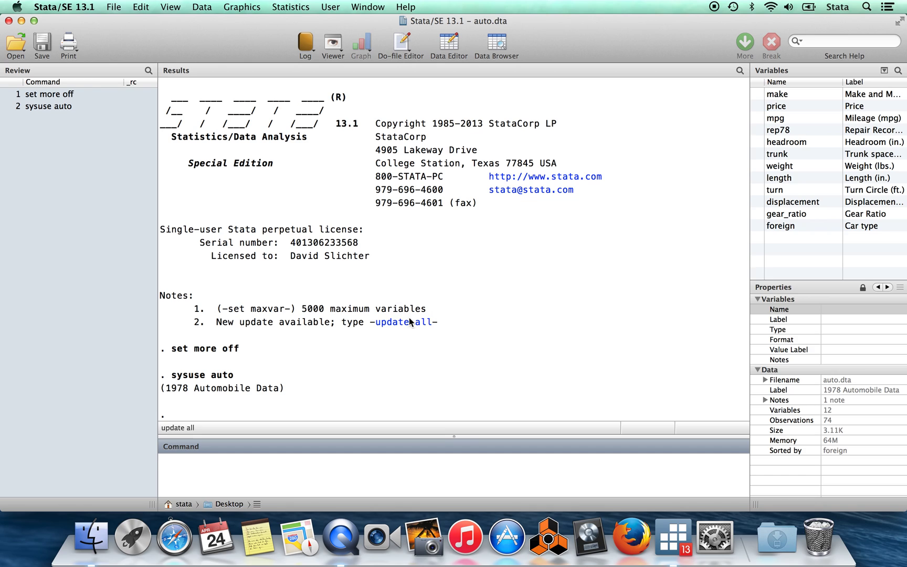
Step: Open the loaded auto.dta data in the Data Editor with the browse command
text(browse)
key(Return)
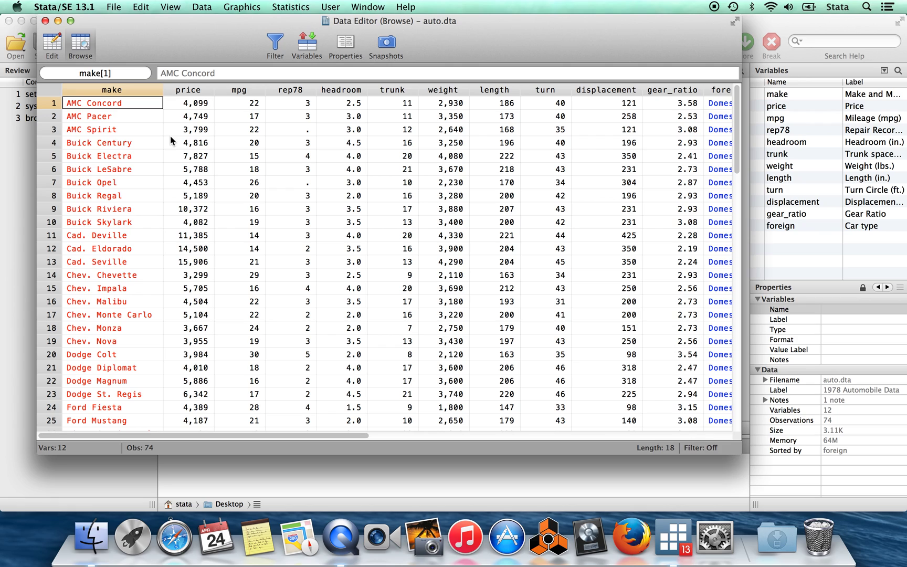
Step: Inspect the AMC Spirit and Buick records' trunk, weight, foreign and price values, then close the browser
click(116, 130)
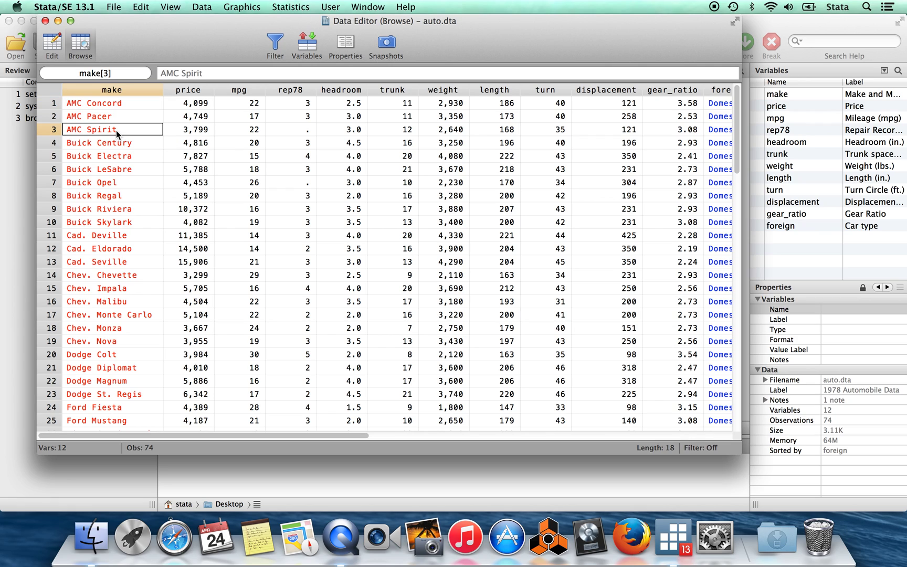
click(135, 155)
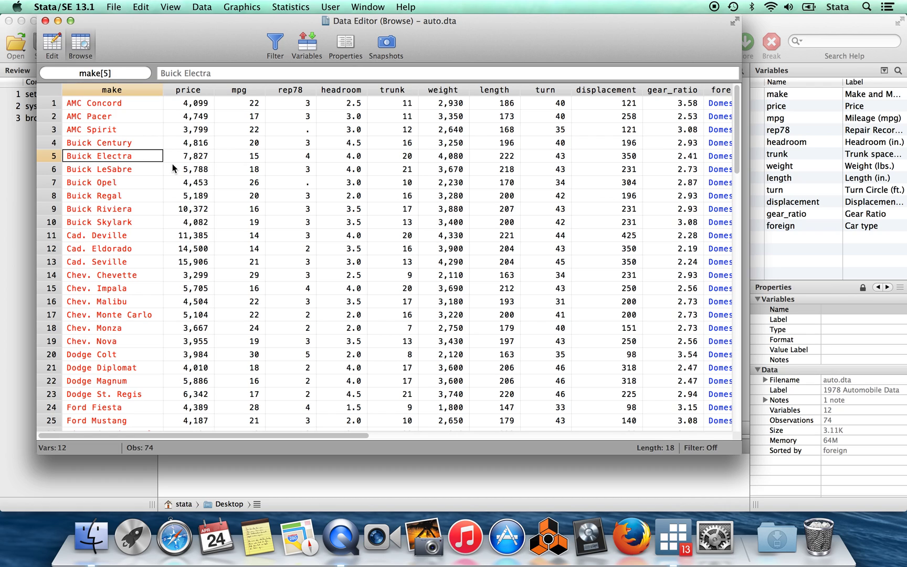
key(Right)
key(Right)
key(Right)
key(Right)
key(Right)
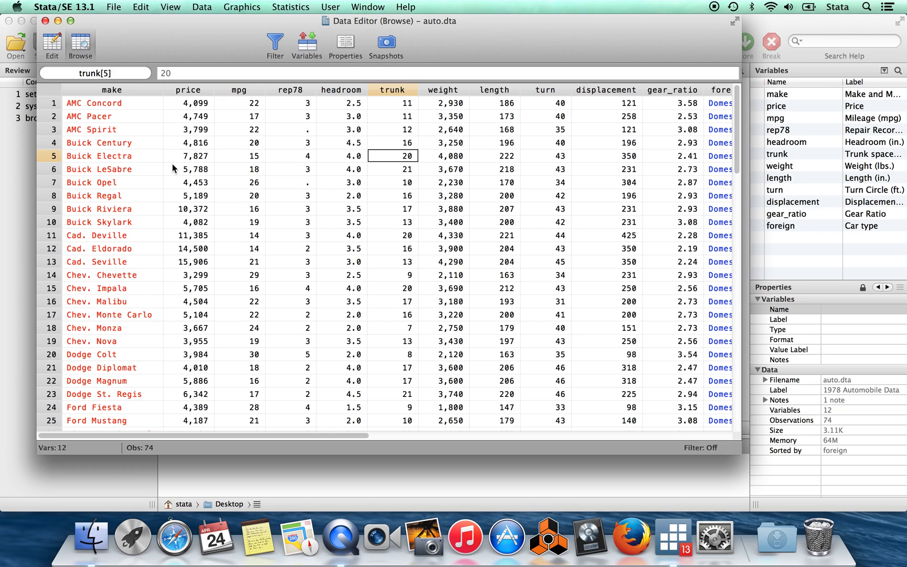
key(Right)
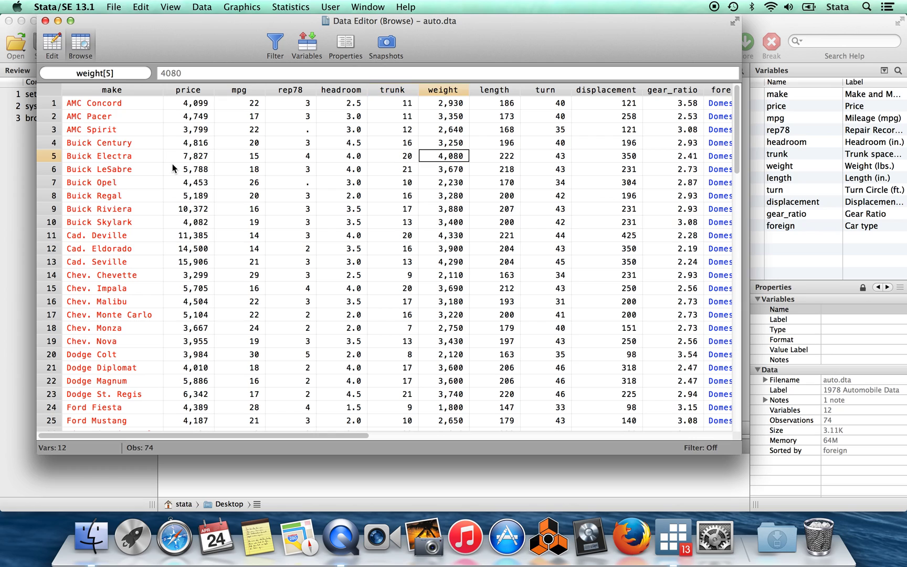
click(715, 155)
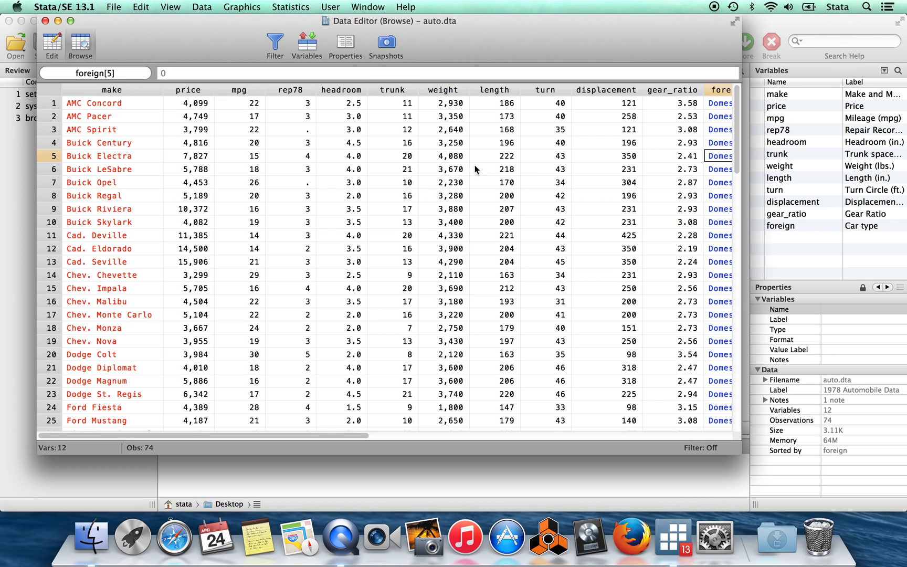
click(720, 169)
click(195, 143)
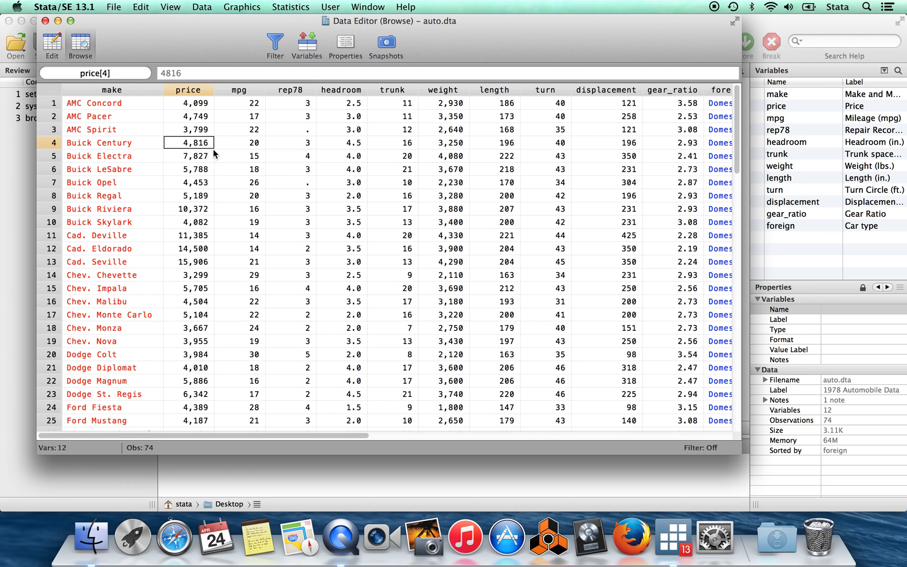
click(45, 21)
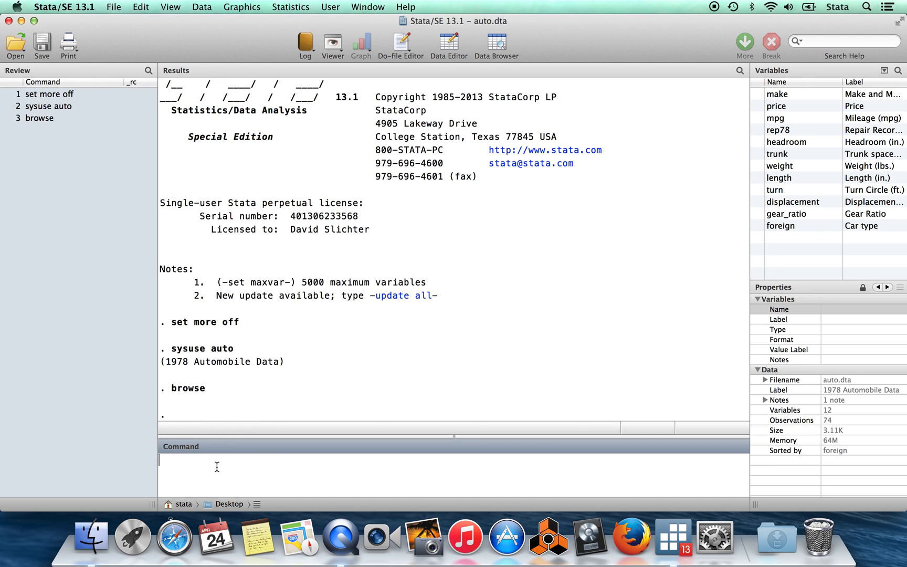
text(help datay)
key(BackSpace)
text(typ)
key(BackSpace)
text(pe)
key(Return)
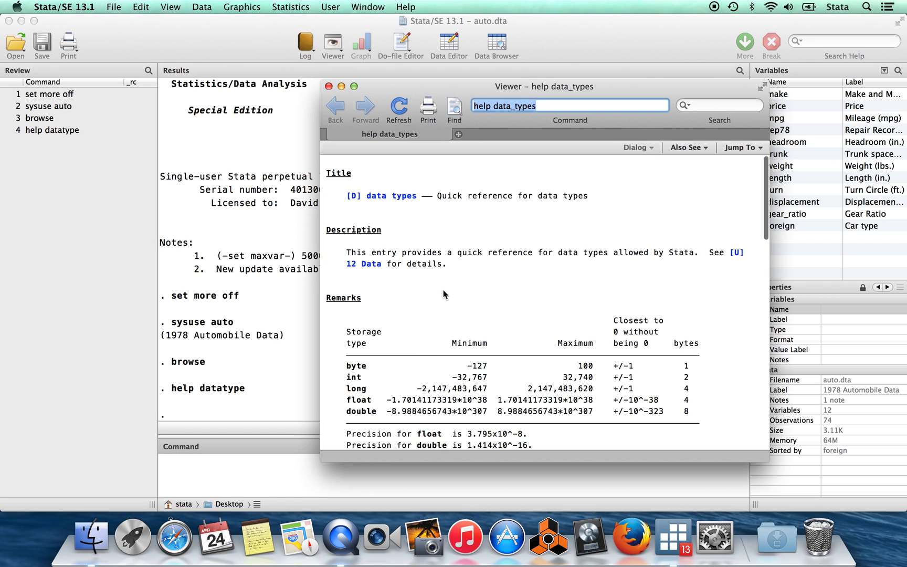
click(469, 287)
scroll(469, 287, down, 5)
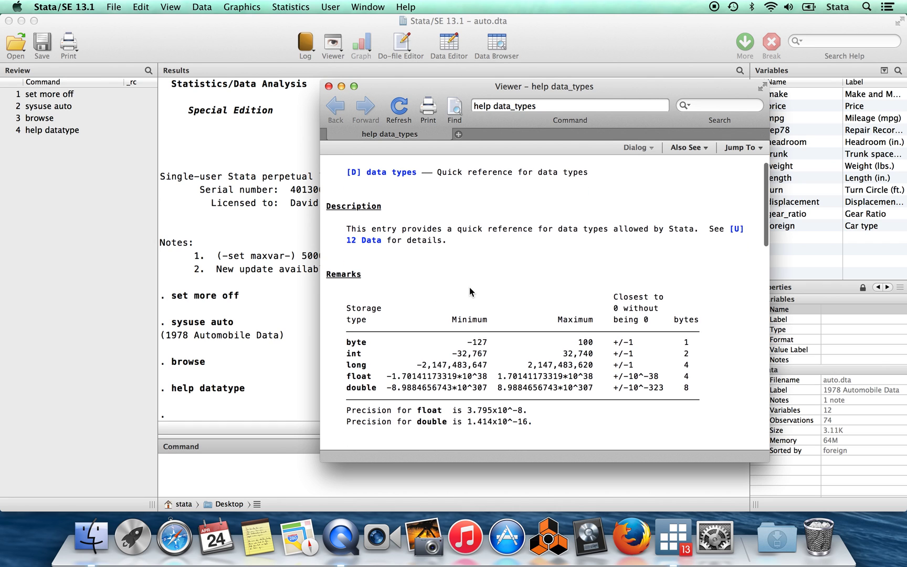
scroll(469, 287, down, 15)
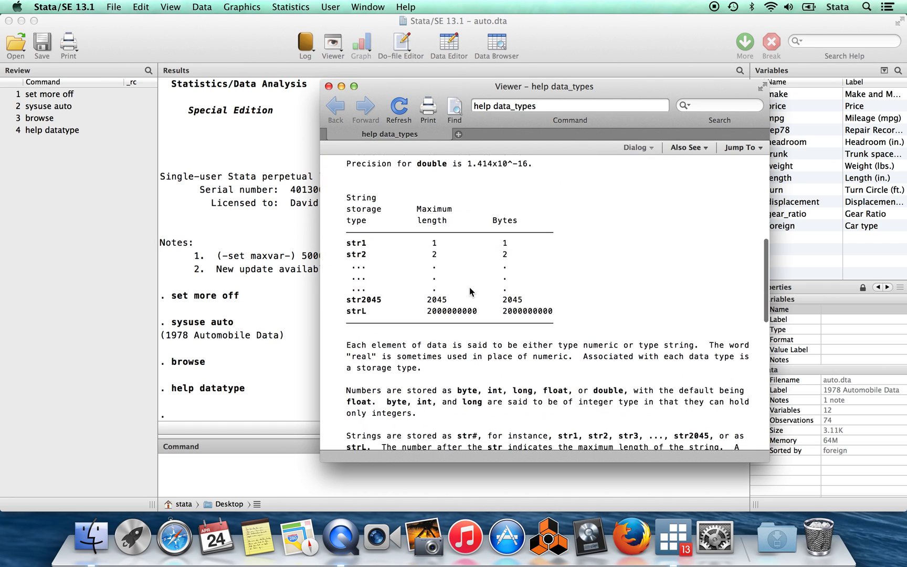
scroll(469, 287, down, 8)
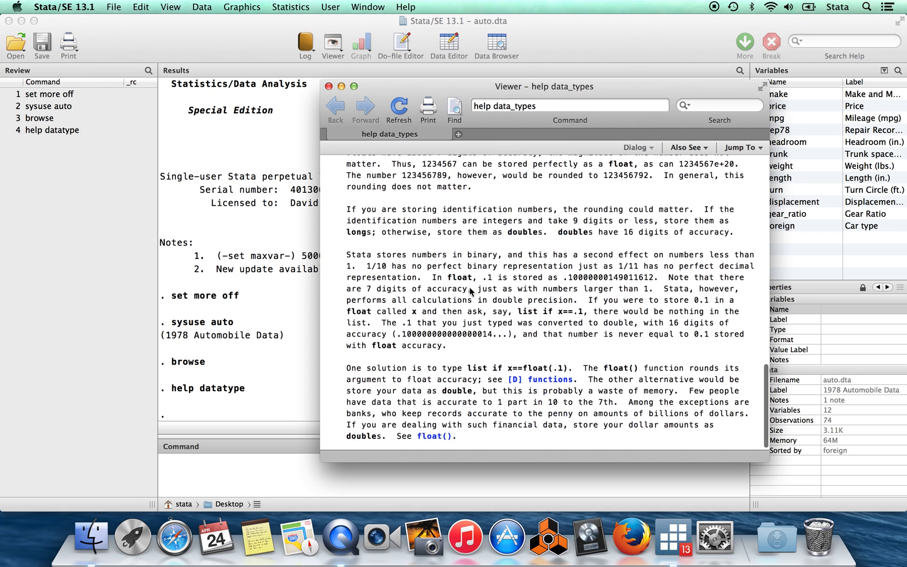
scroll(469, 287, up, 20)
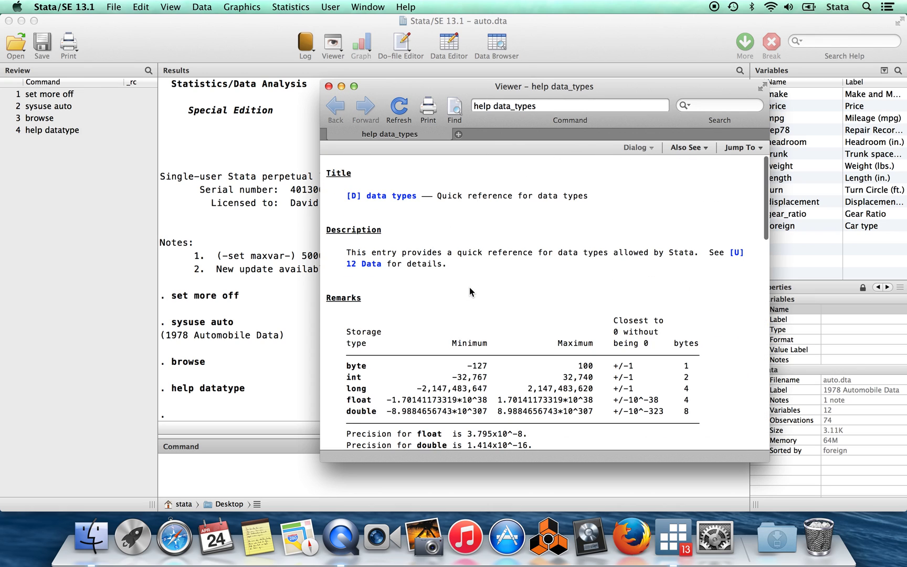
click(328, 86)
click(218, 460)
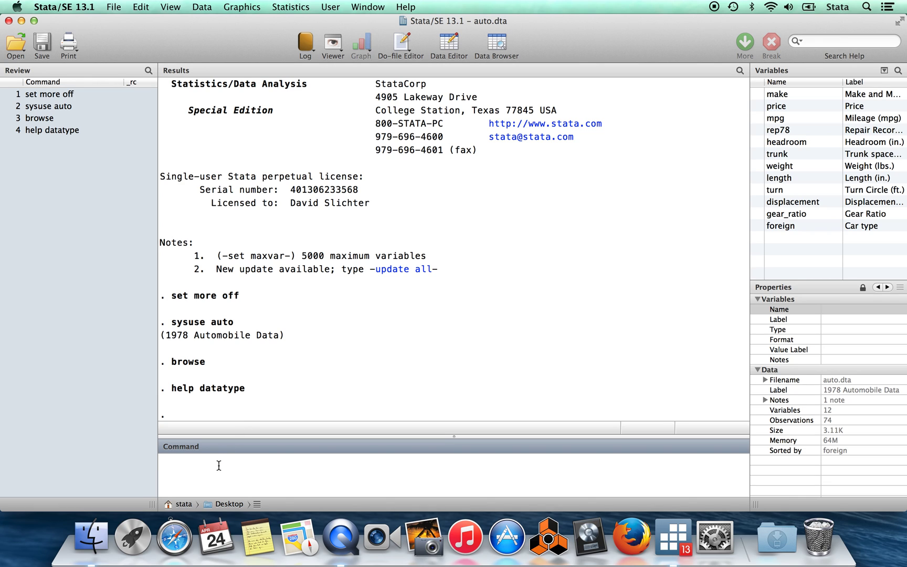
Step: Reopen the data browser to check the AMC Concord's weight of 2,930, then close it
text(browse)
key(Return)
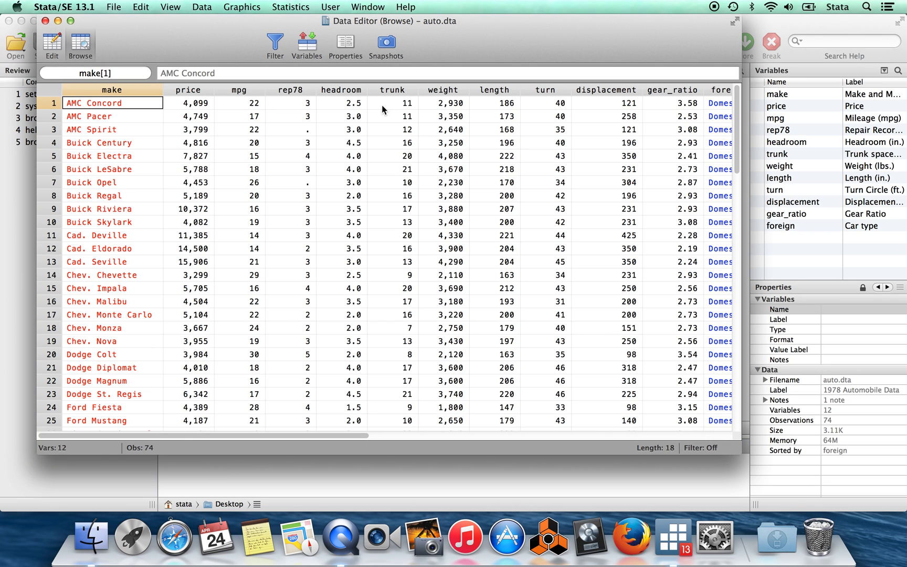
click(439, 107)
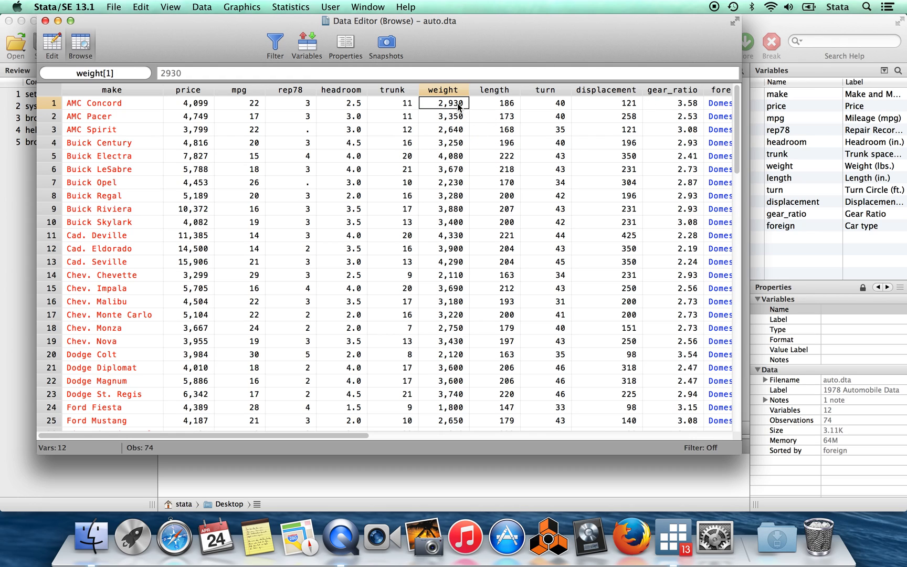
key(super+w)
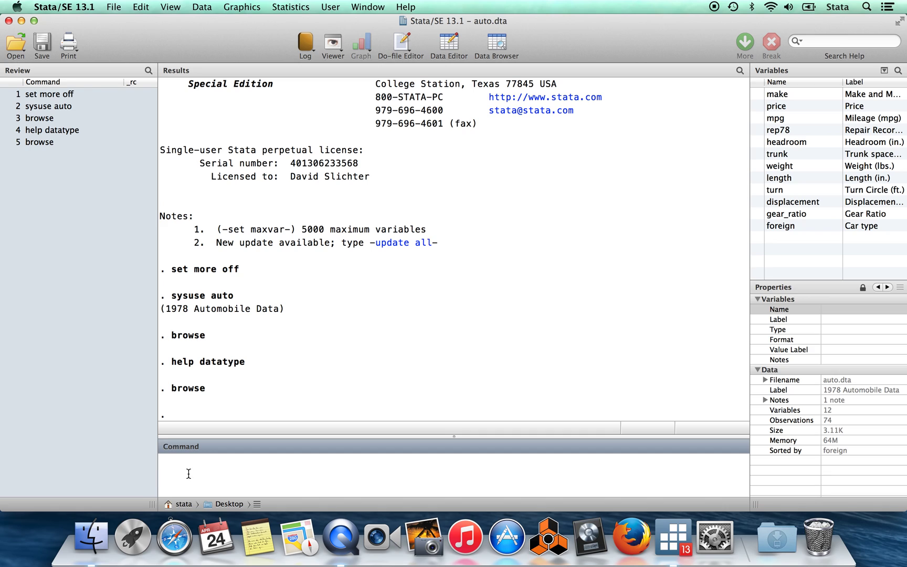
Step: List observations with weight==2930, highlighting the AMC Concord's 2,930 in the results
text(list if weight==2930)
key(Return)
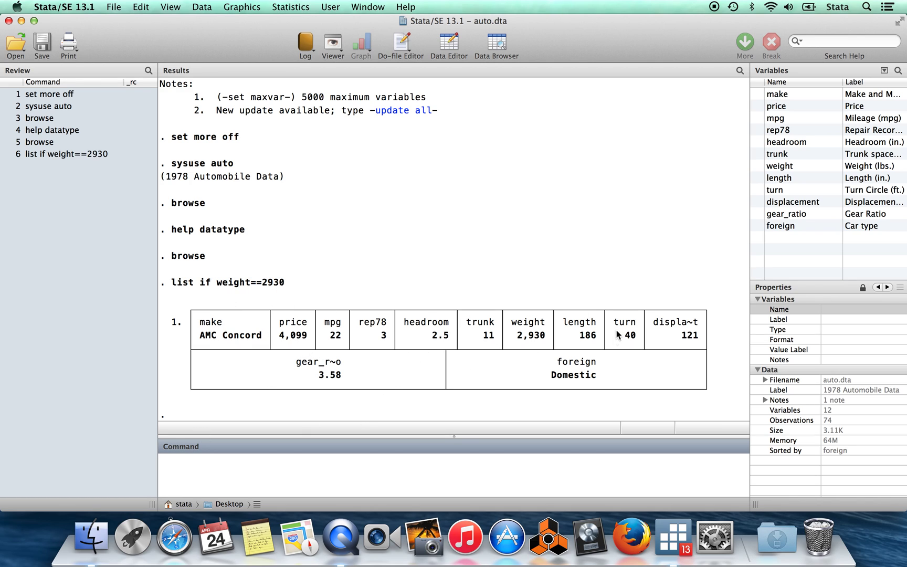
drag(516, 340, 546, 340)
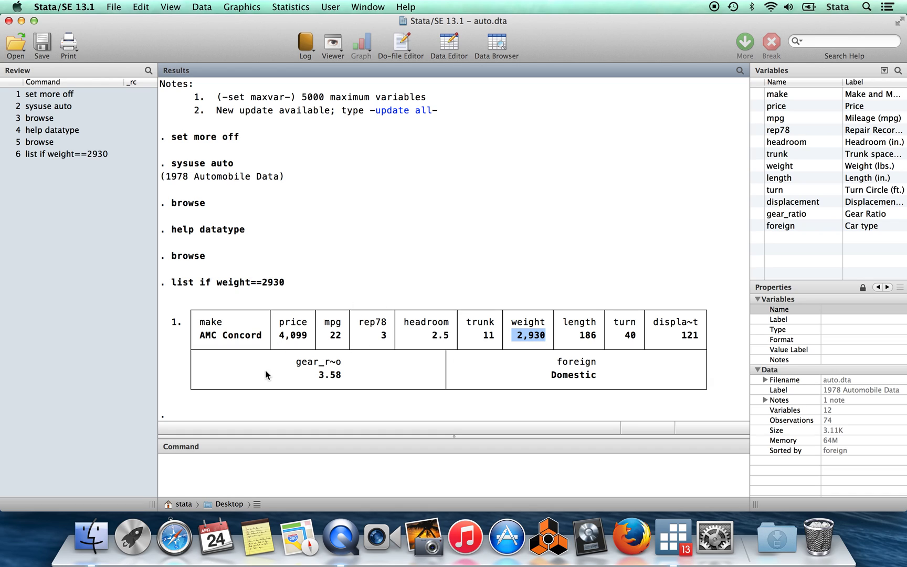
click(193, 463)
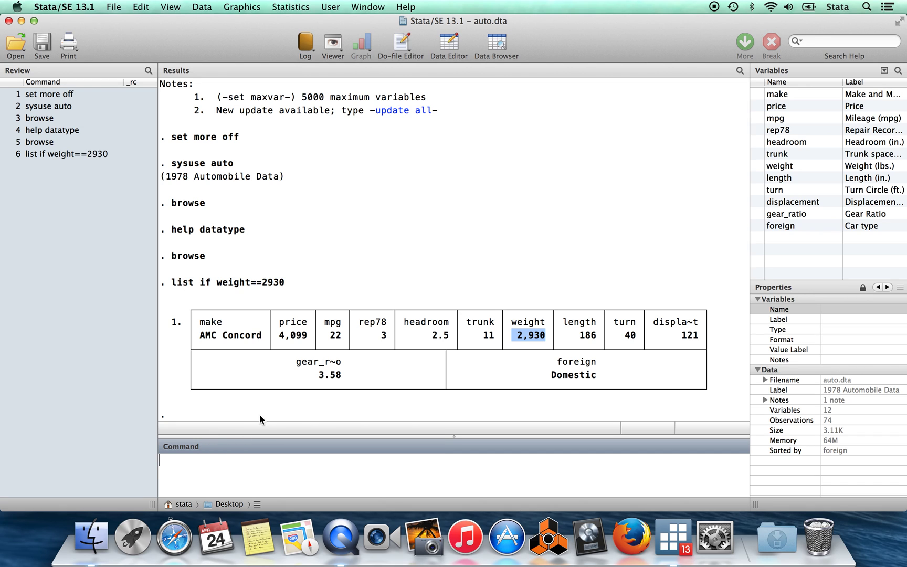
Step: Browse the weight column, checking the AMC Pacer's 3,350 and AMC Concord's 2,930
text(browse)
key(Return)
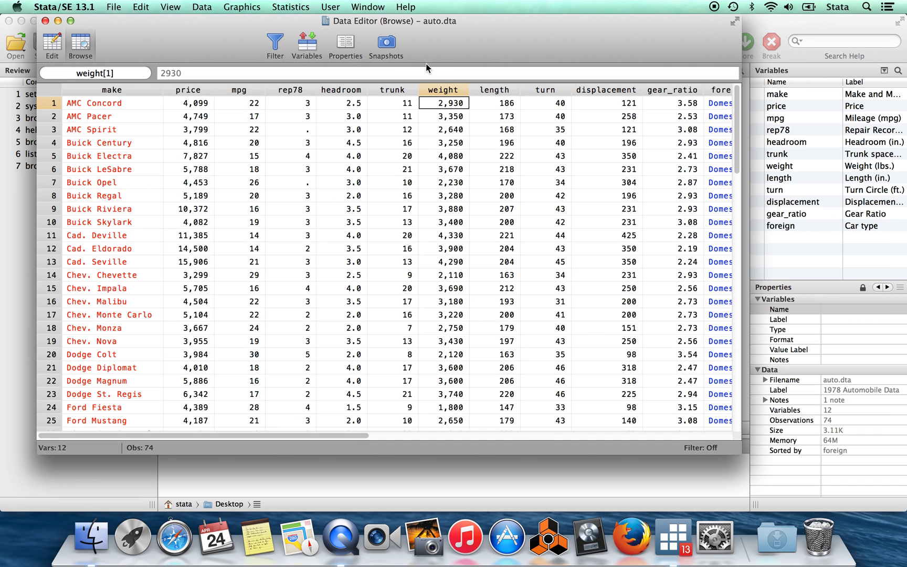
click(452, 114)
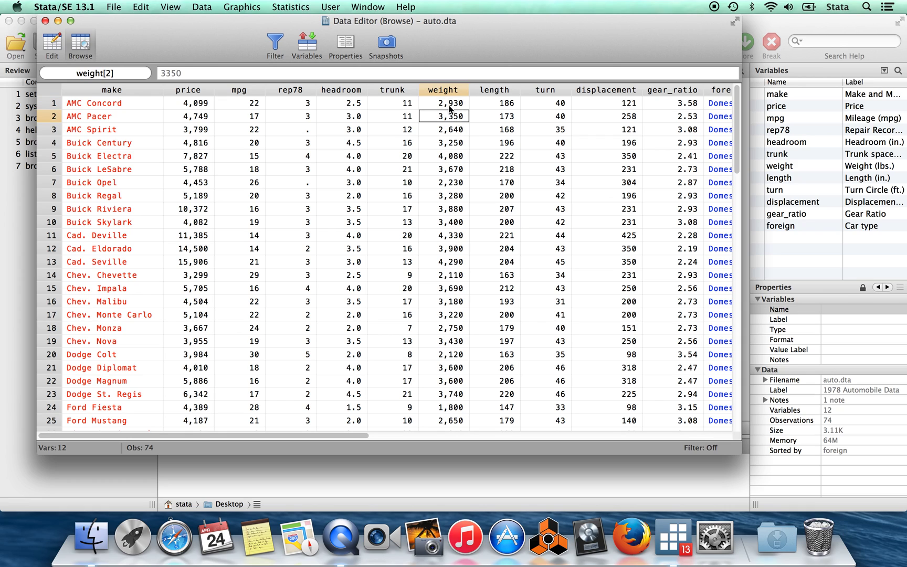
click(457, 106)
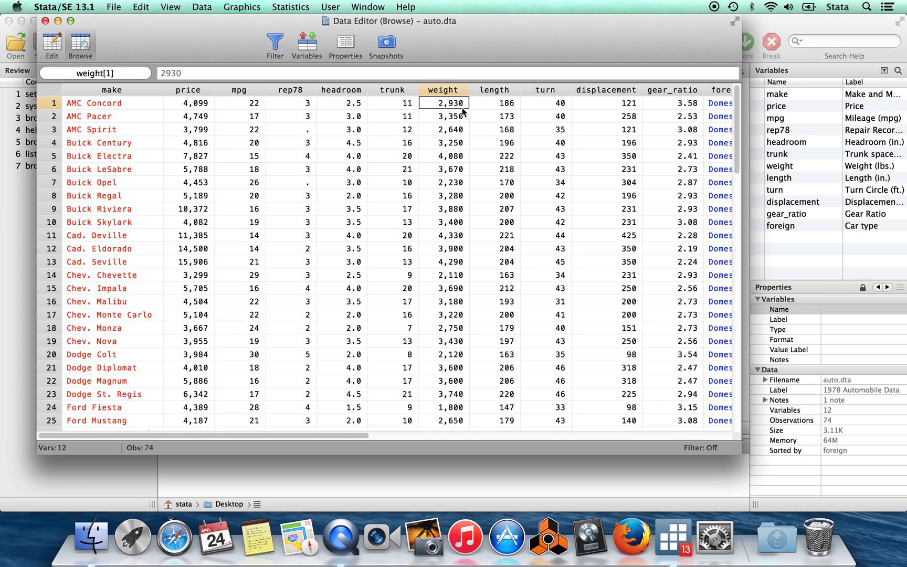
click(796, 21)
Step: Convert weight into a new str4 variable with tostring weight, gen(string)
text(t)
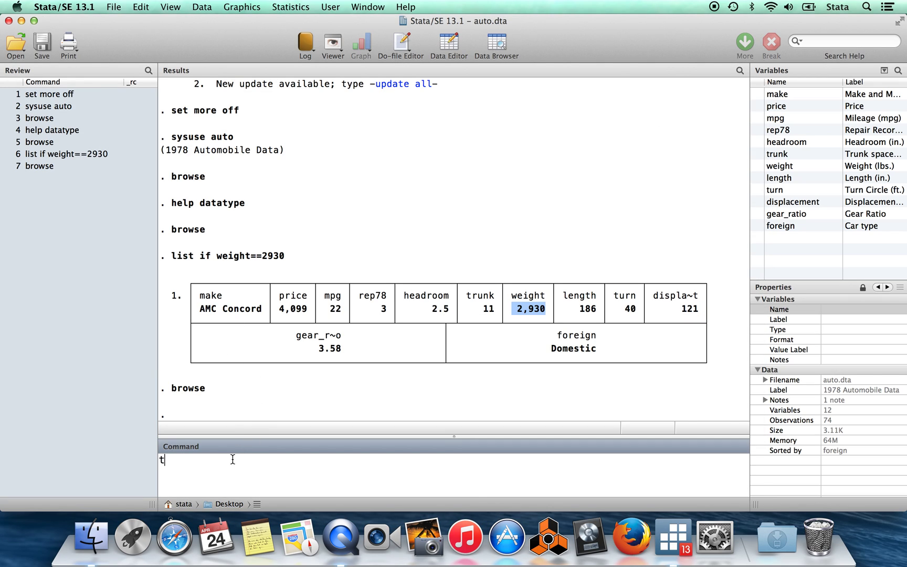
text(ostring weight, gen())
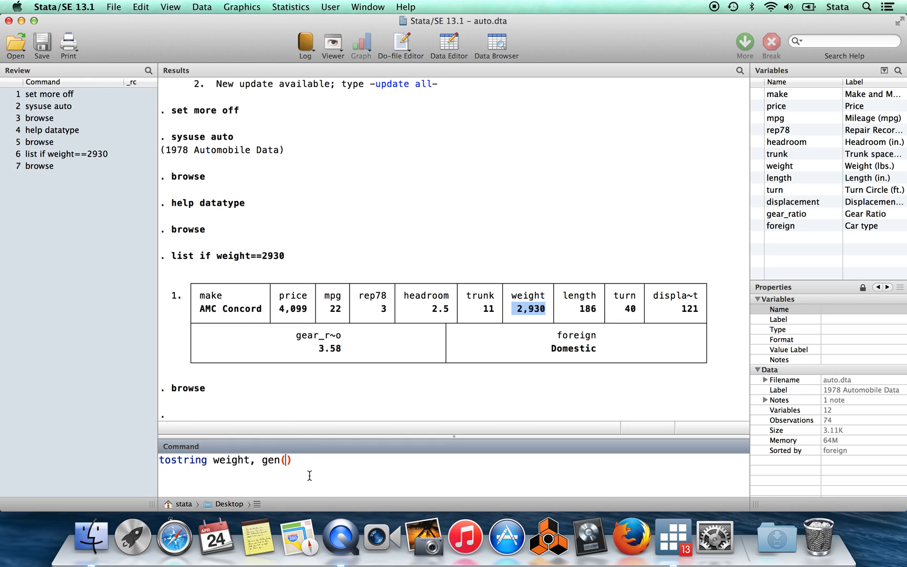
text(strin)
key(BackSpace)
text(ng)
key(Return)
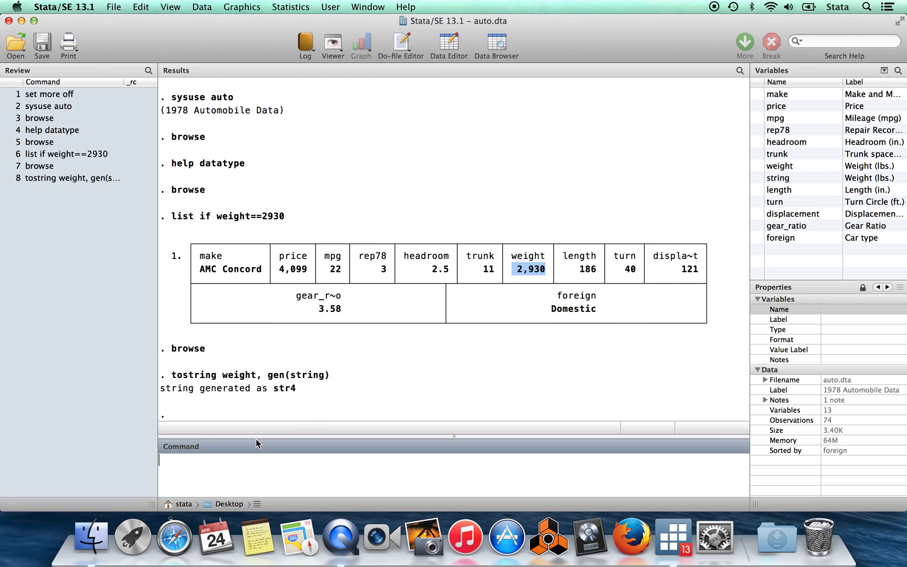
text(browse)
Step: Compare the string column's values with weight across rows 1–4, such as 3350 in row 2
key(Return)
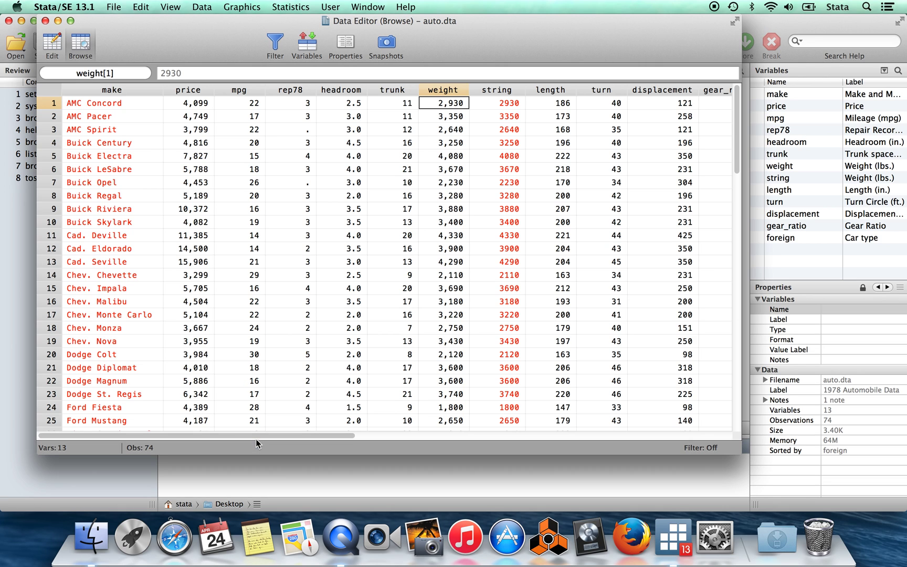
click(490, 103)
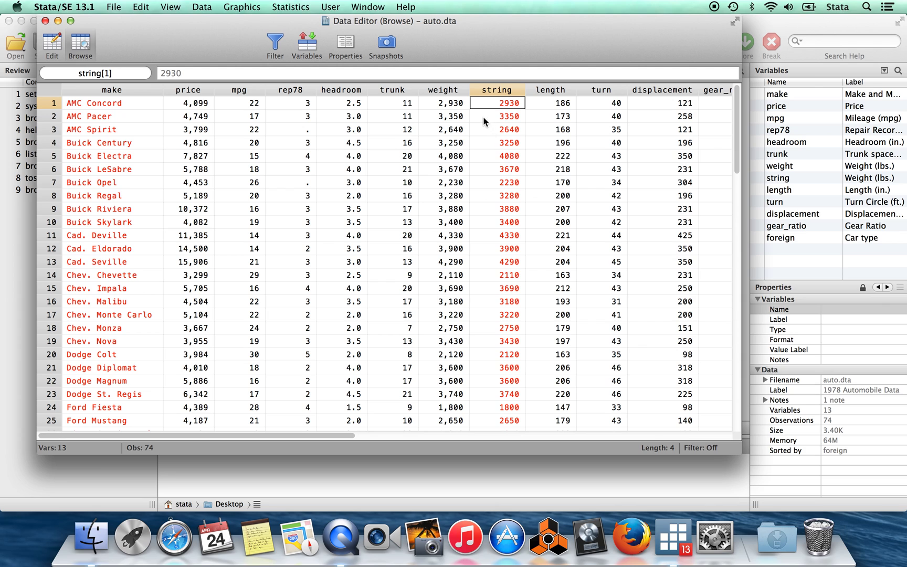
click(455, 117)
click(488, 118)
click(487, 132)
key(Left)
key(Down)
key(Right)
scroll(496, 233, down, 2)
scroll(496, 233, up, 2)
click(493, 118)
Step: Edit the earlier listing into list if string==2930 and run it, which fails with a type mismatch
click(790, 22)
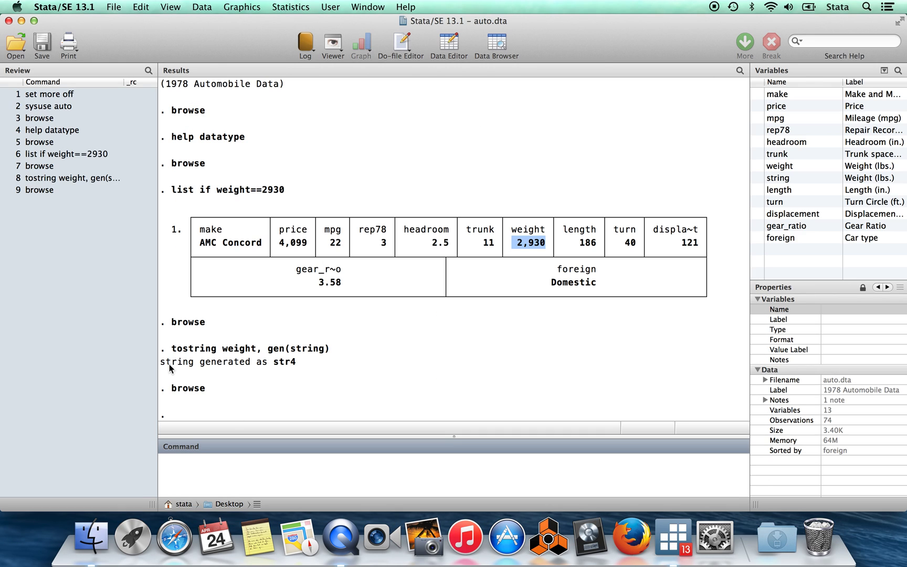
click(73, 155)
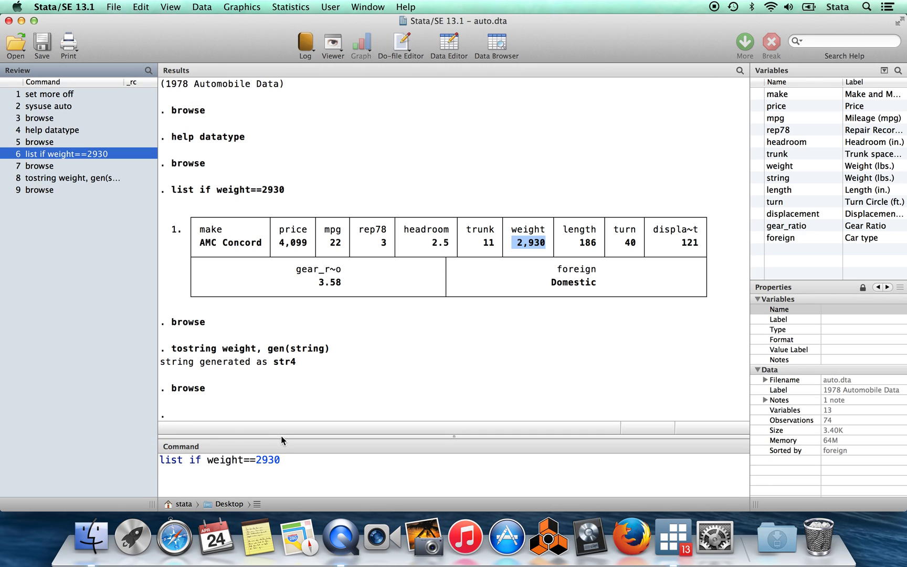
click(242, 458)
key(BackSpace)
key(BackSpace)
key(BackSpace)
key(BackSpace)
key(BackSpace)
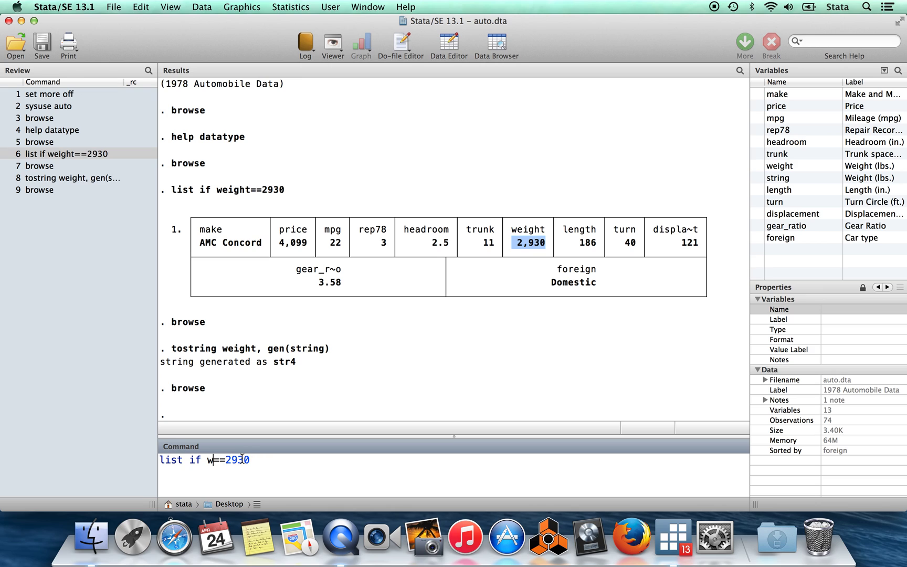
key(BackSpace)
text(string)
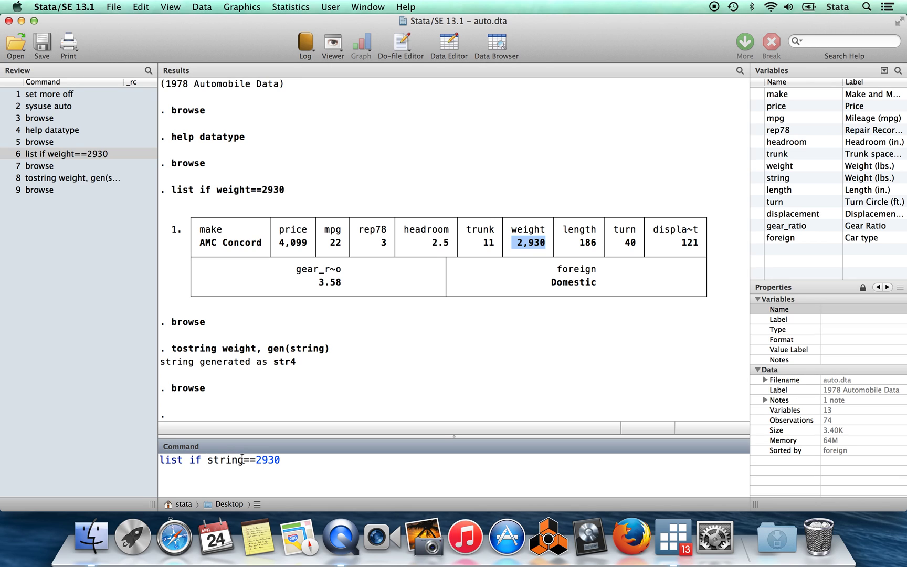
key(Return)
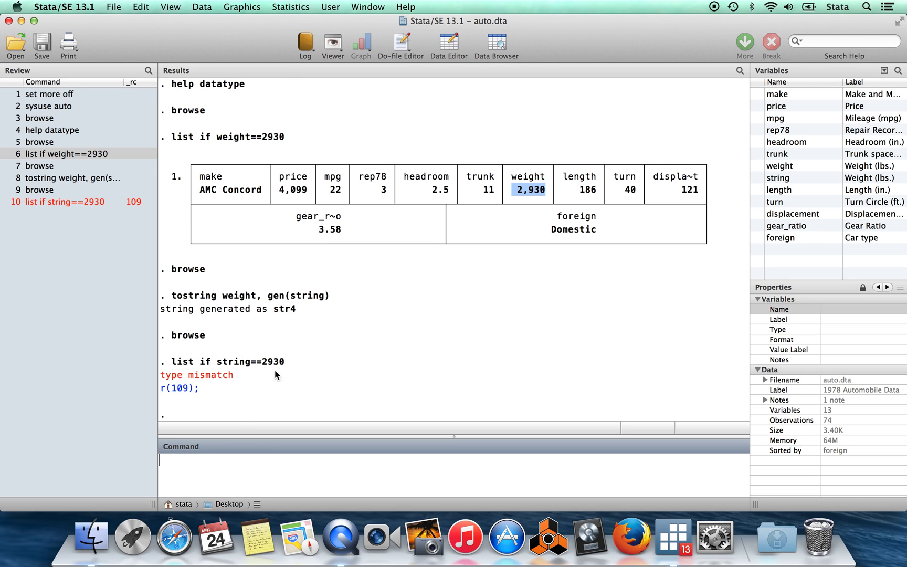
Step: Rerun the listing as list if string=="2930" to return the AMC Concord record
click(82, 203)
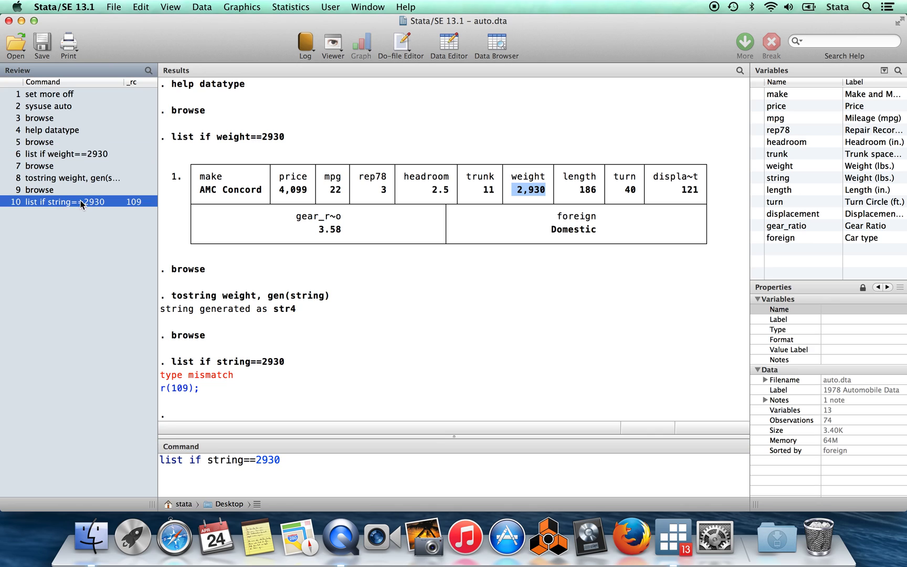
click(256, 460)
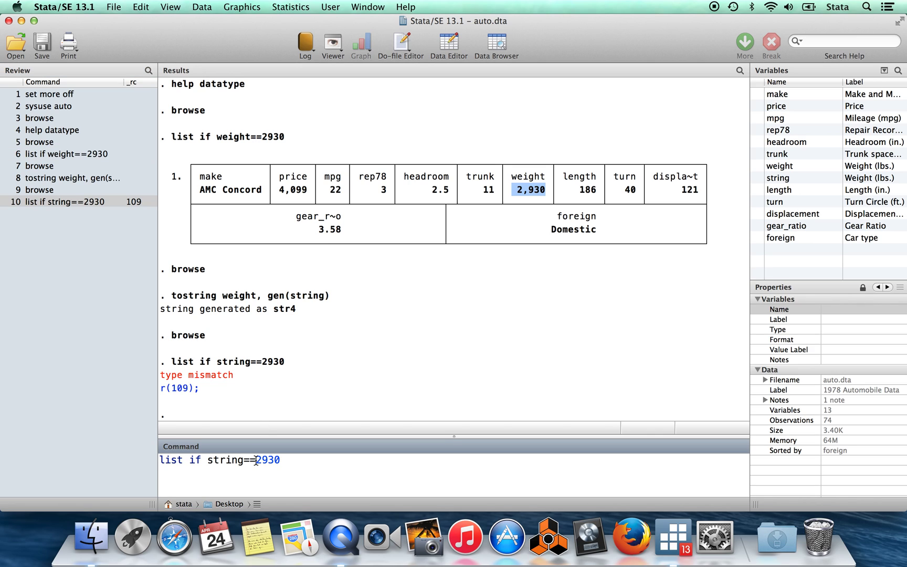
text("2930")
key(Return)
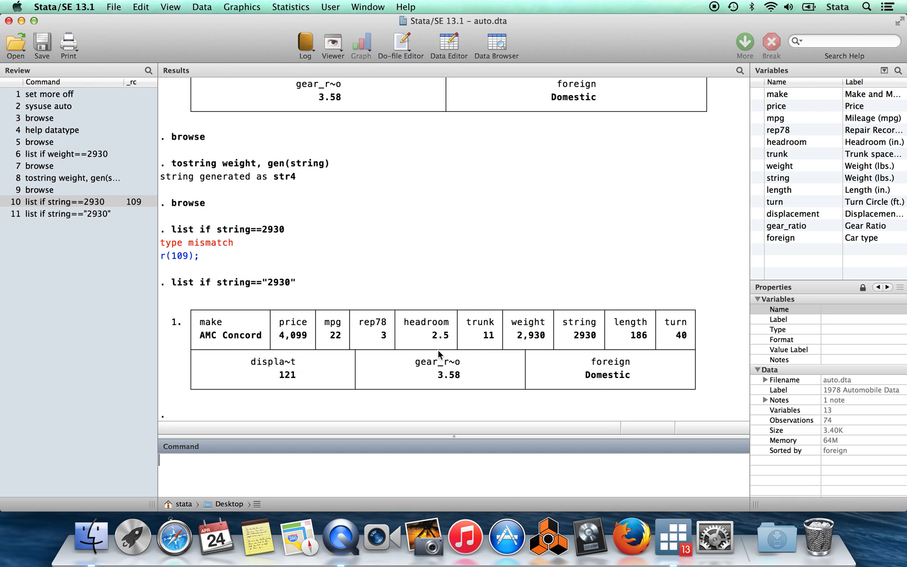
Step: Summarize weight and string together with sum weight string
text(sum weight)
text(string)
key(Return)
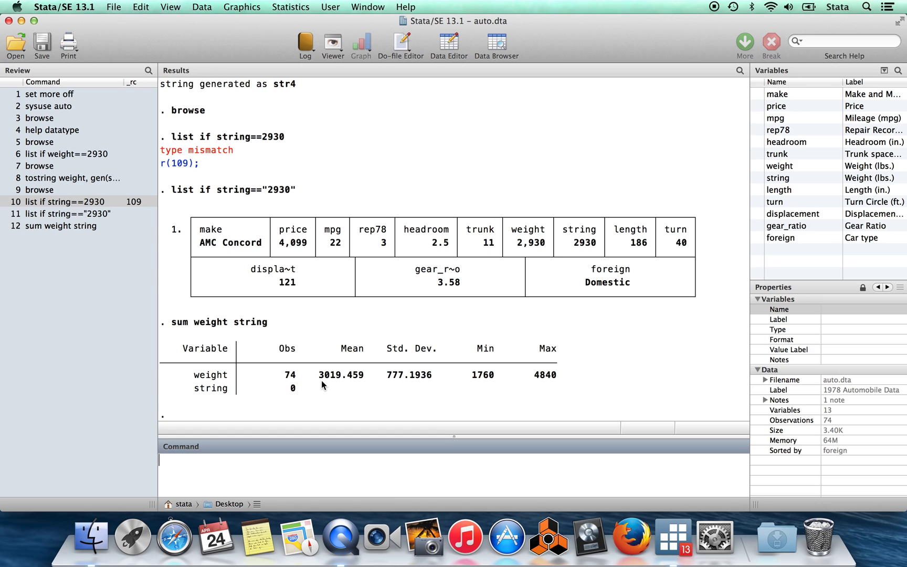
Step: Highlight weight's 74 observations and mean 3019.459 versus string's zero observations
drag(278, 377, 431, 374)
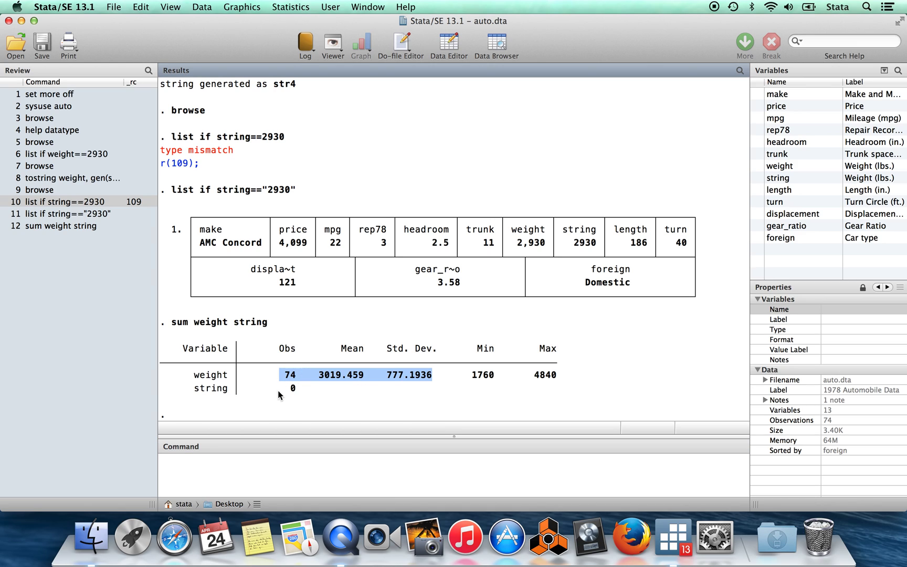
click(277, 389)
drag(189, 389, 296, 389)
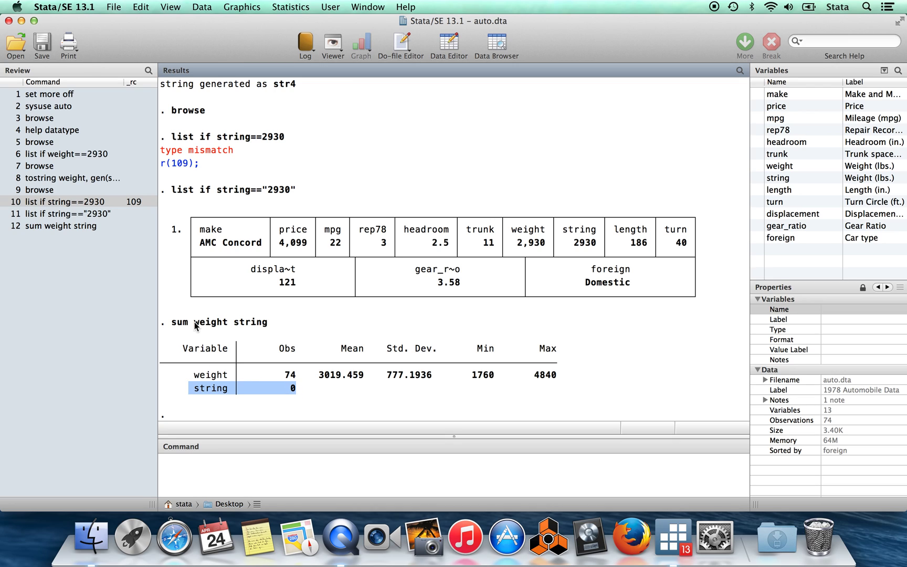
drag(304, 391, 198, 397)
click(298, 392)
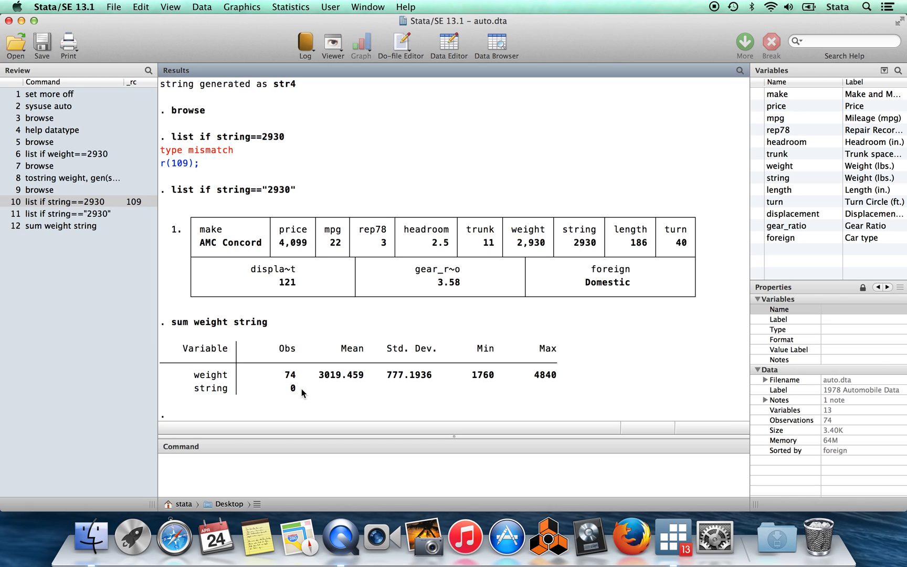
drag(229, 391, 211, 389)
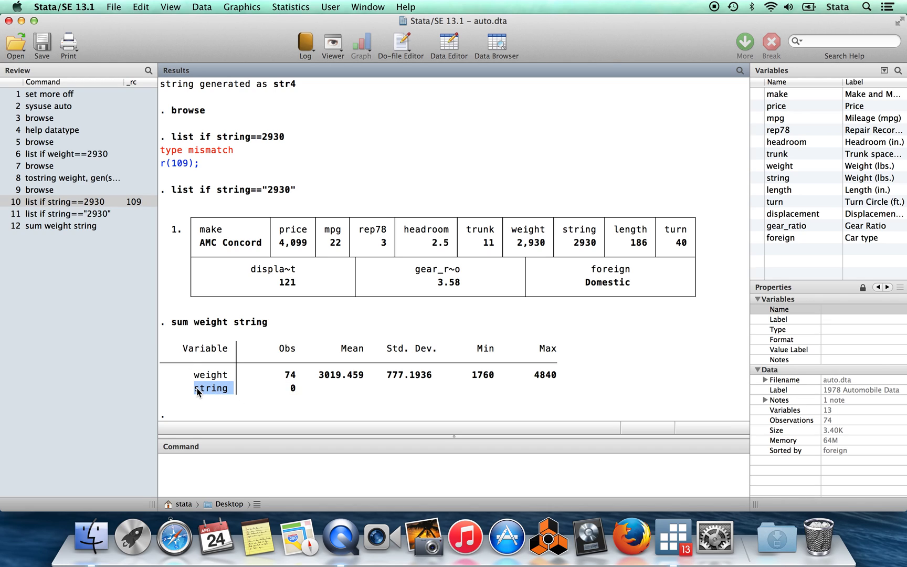
click(313, 388)
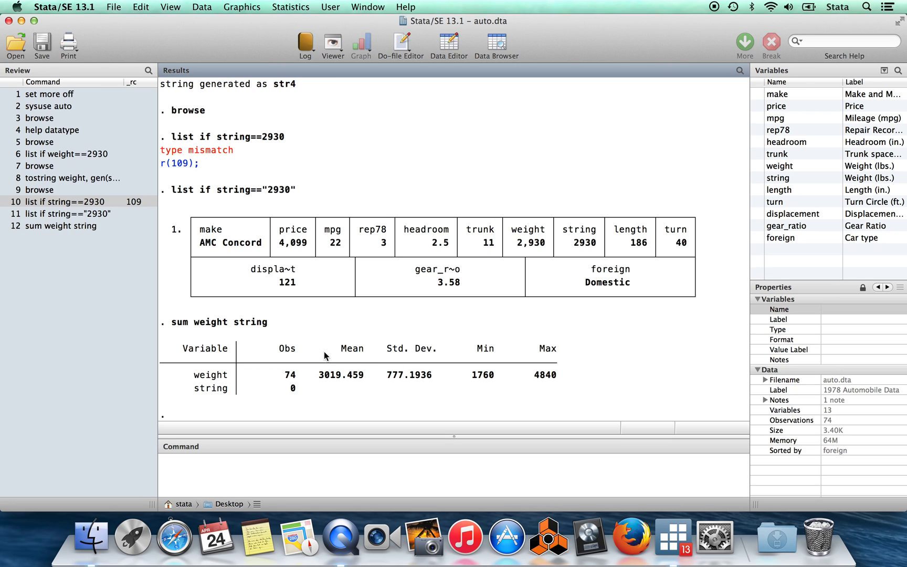
click(218, 460)
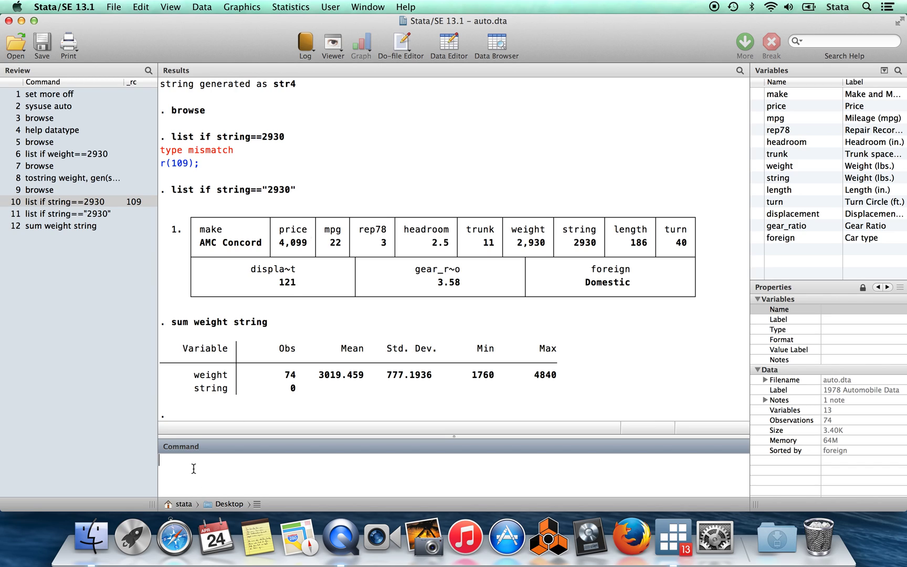
Step: Create numeric w2 with destring string, gen(w2) and compare it to string in the browser
text(destring string, gen(w2))
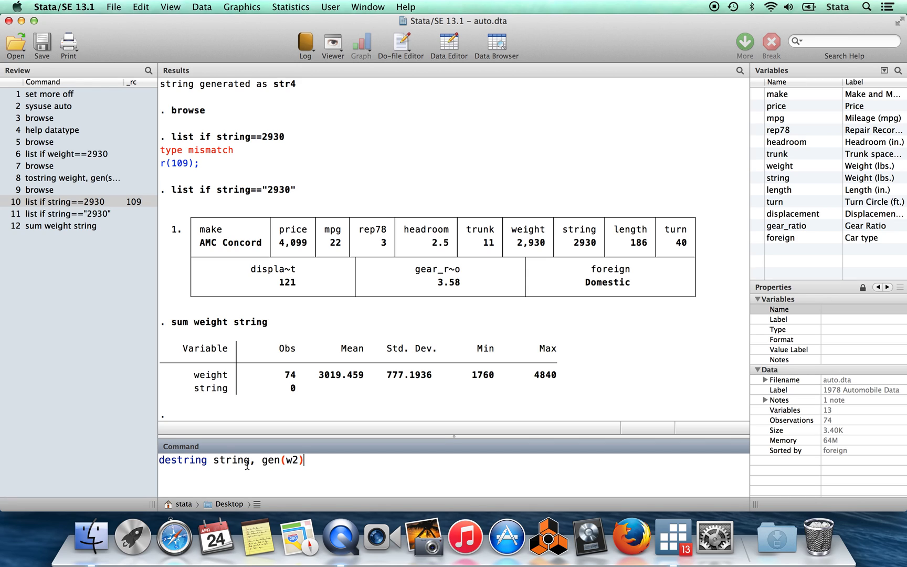
key(Return)
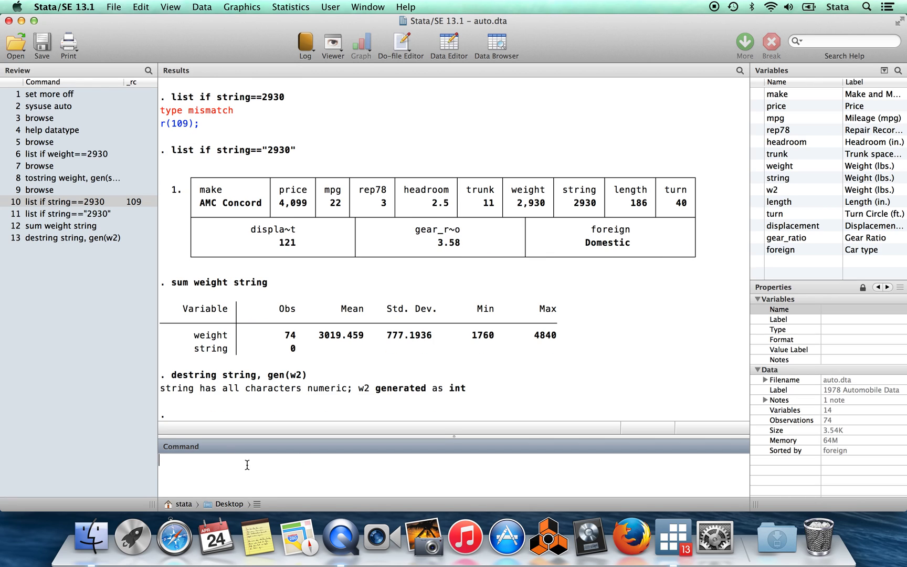
text(browse)
key(Return)
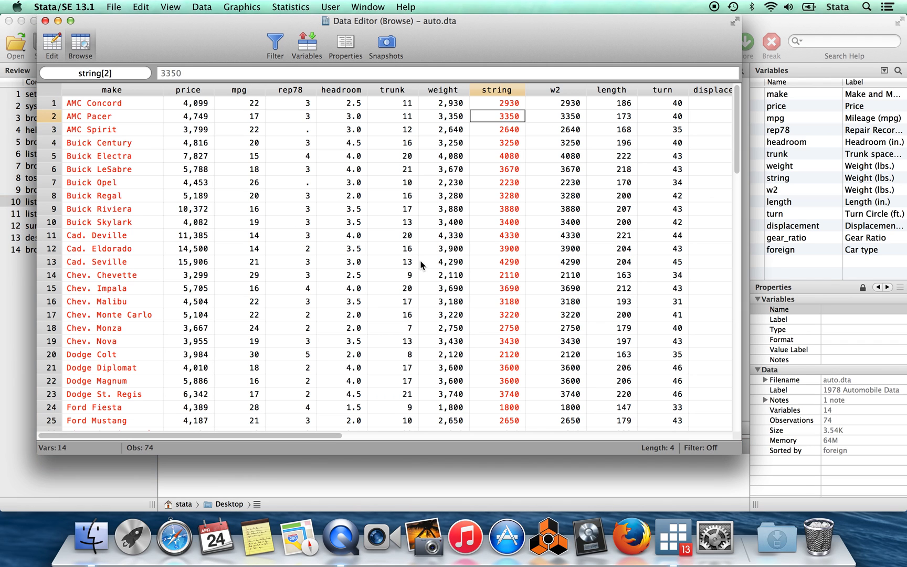
key(Right)
key(Up)
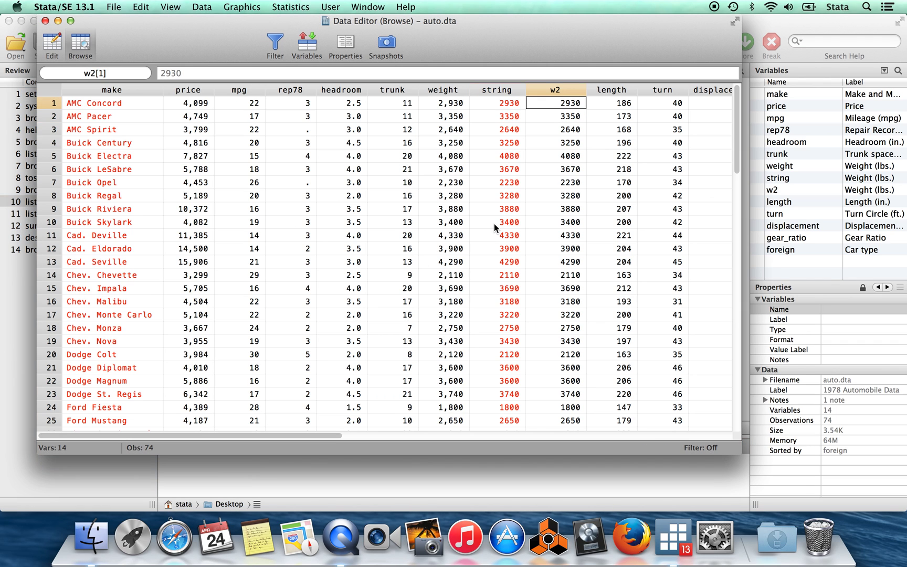
key(Left)
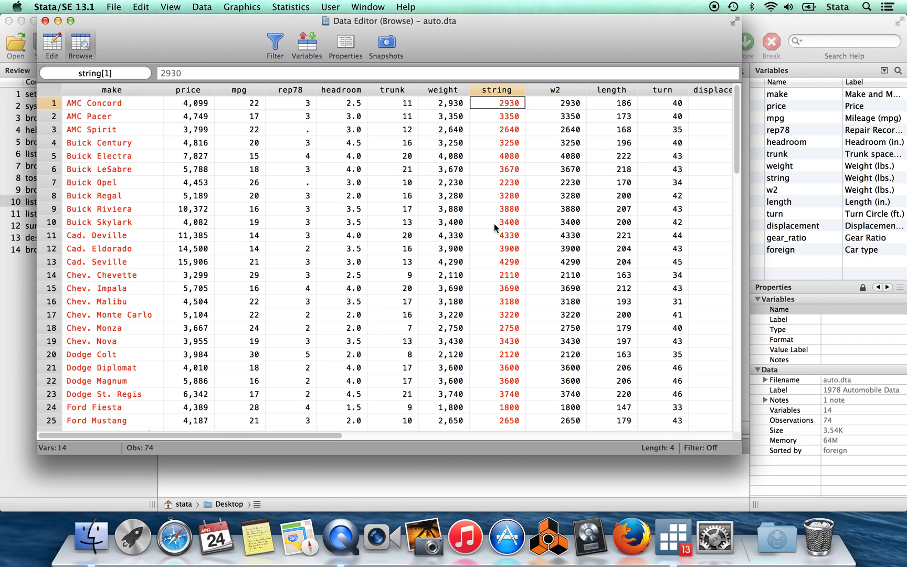
click(554, 105)
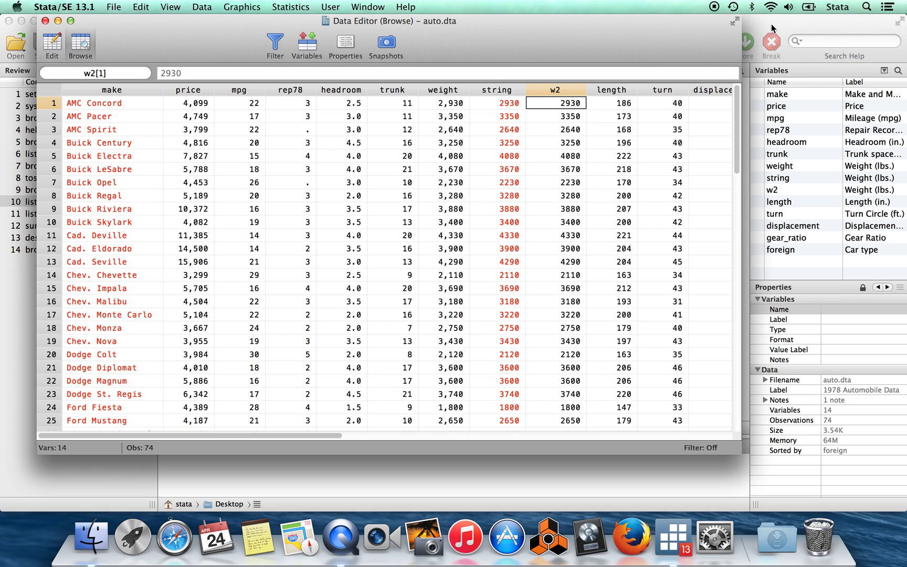
key(super+w)
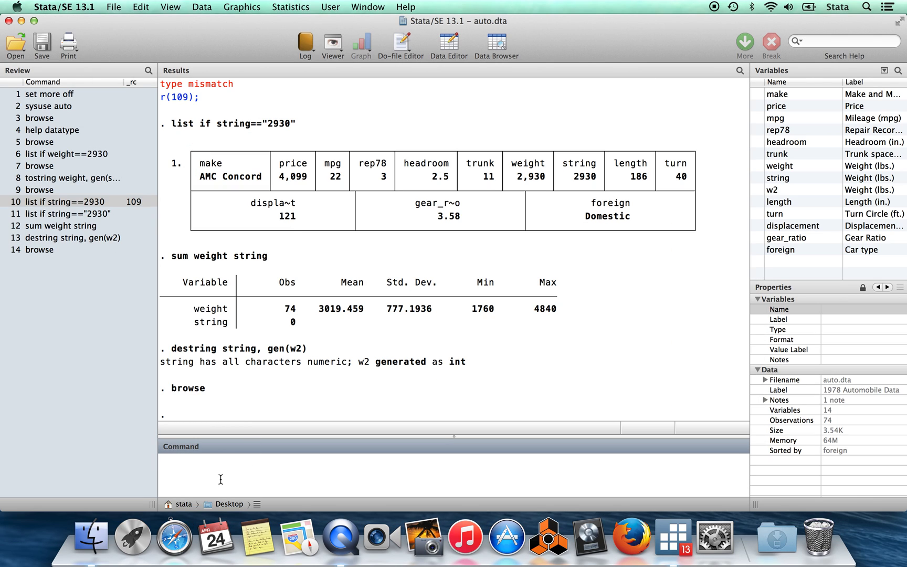
Step: Summarize w2 with sum w2, confirming 74 observations and mean 3019.459 like weight
text(sum w2)
key(Escape)
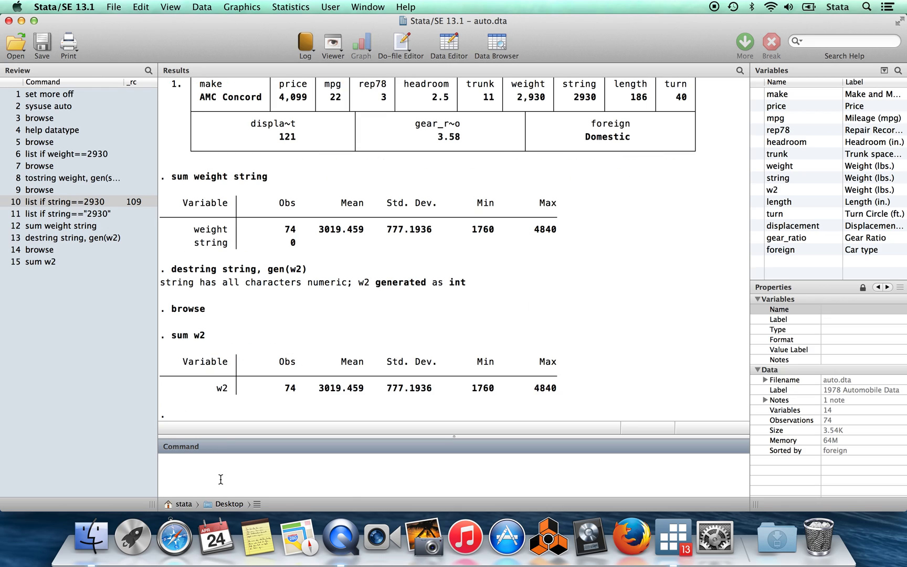
drag(279, 389, 356, 394)
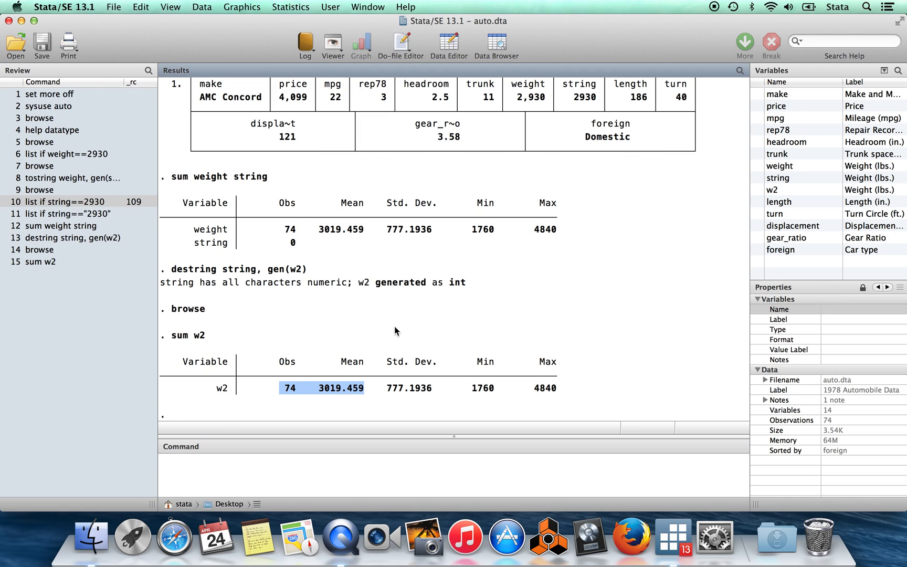
click(366, 390)
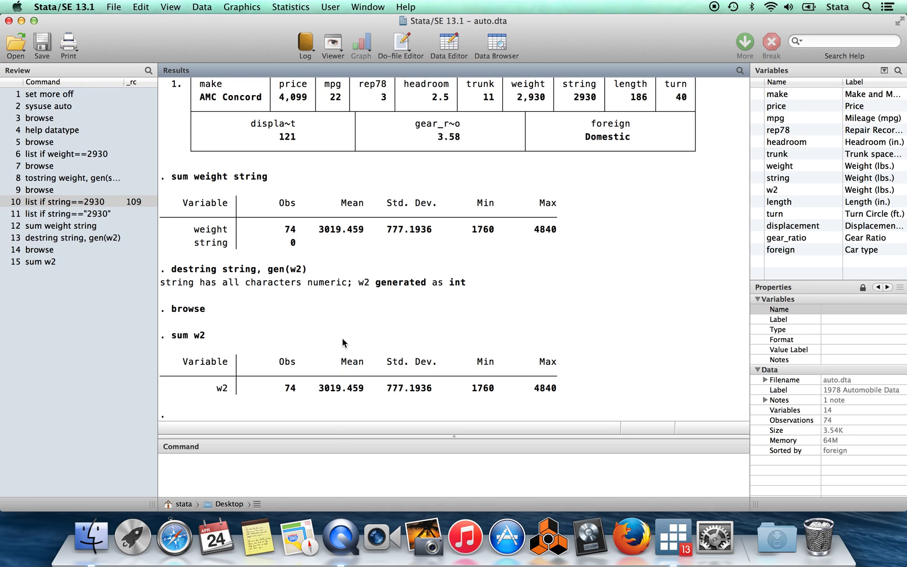
click(247, 477)
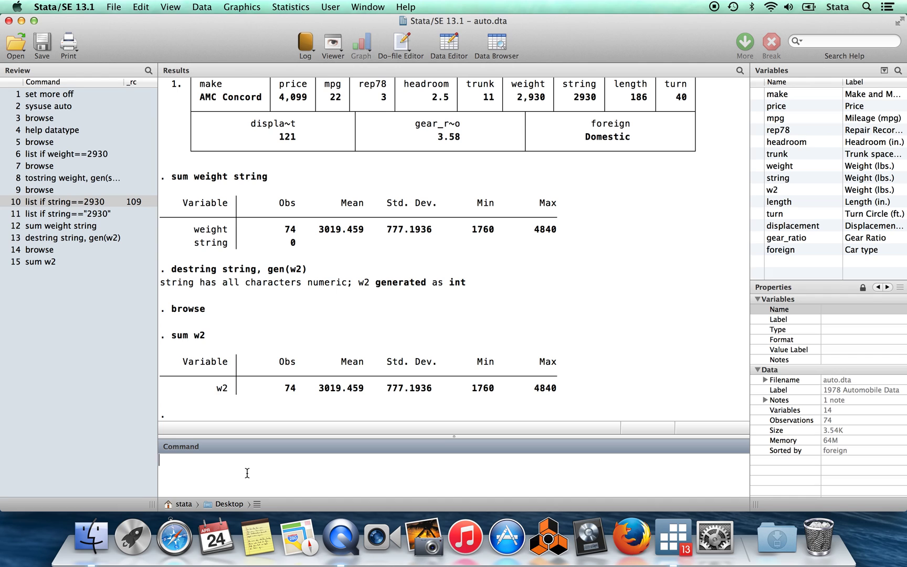
text(browse)
key(Escape)
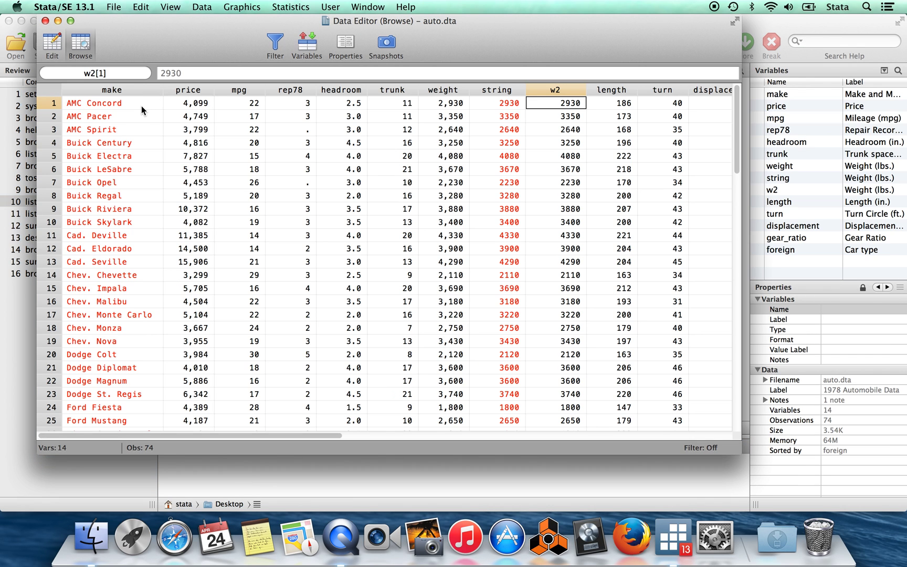
click(138, 106)
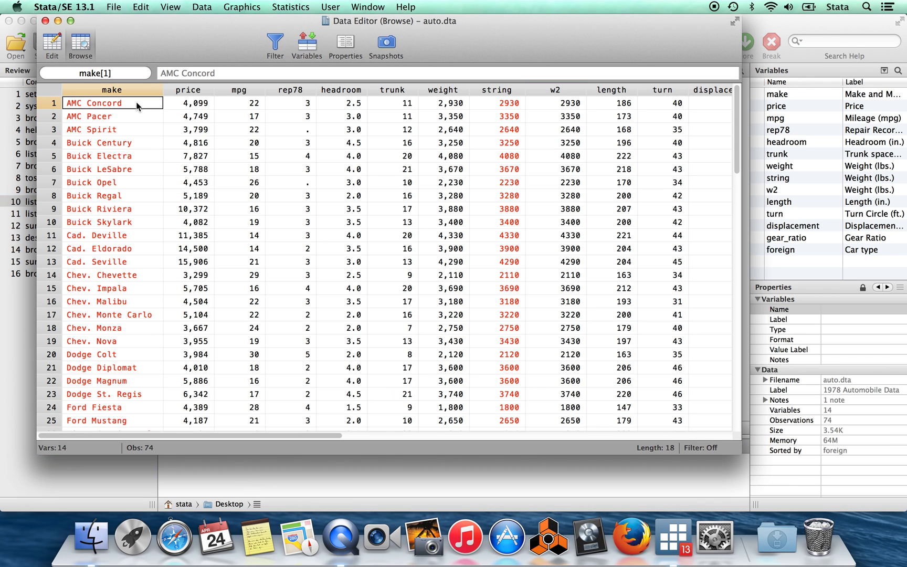
click(119, 112)
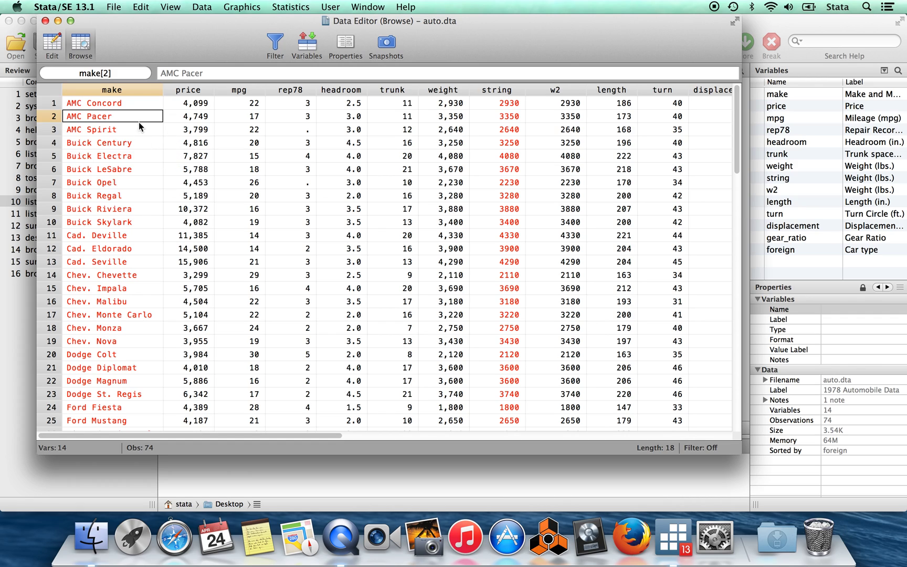
key(Up)
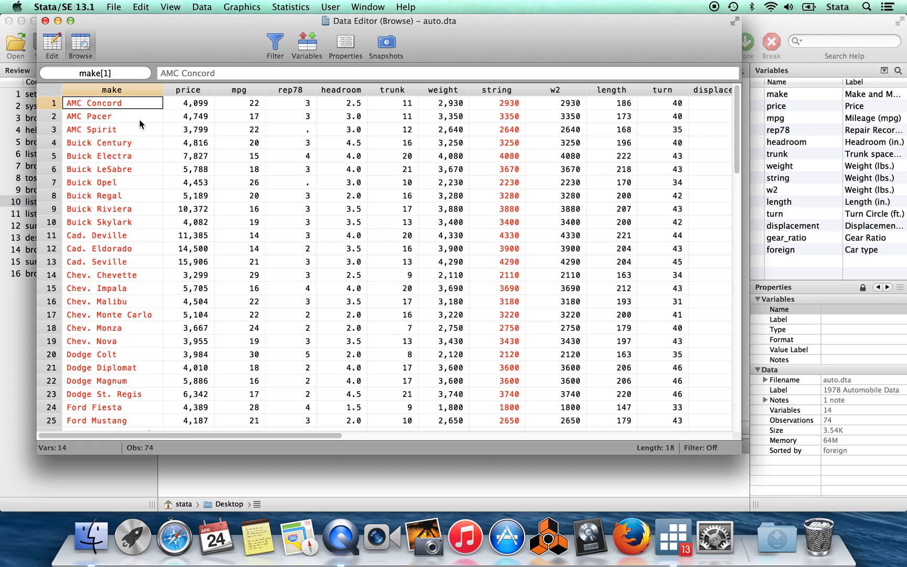
key(Down)
key(Down)
key(Up)
key(Up)
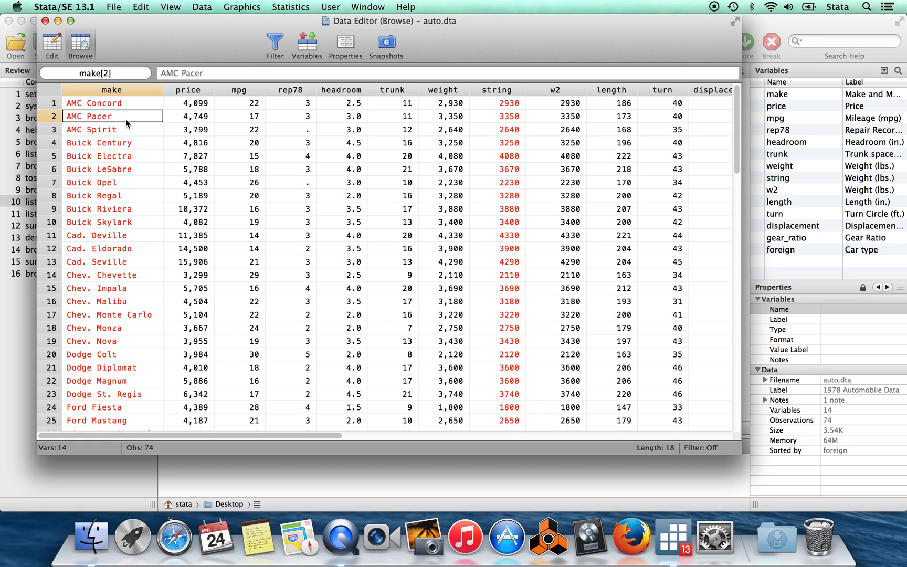
key(Down)
key(Down)
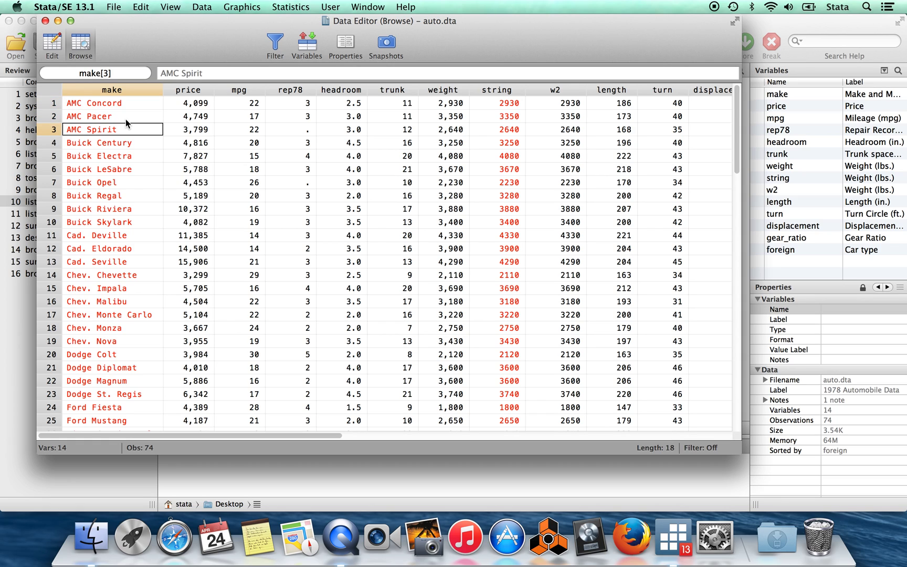
click(839, 21)
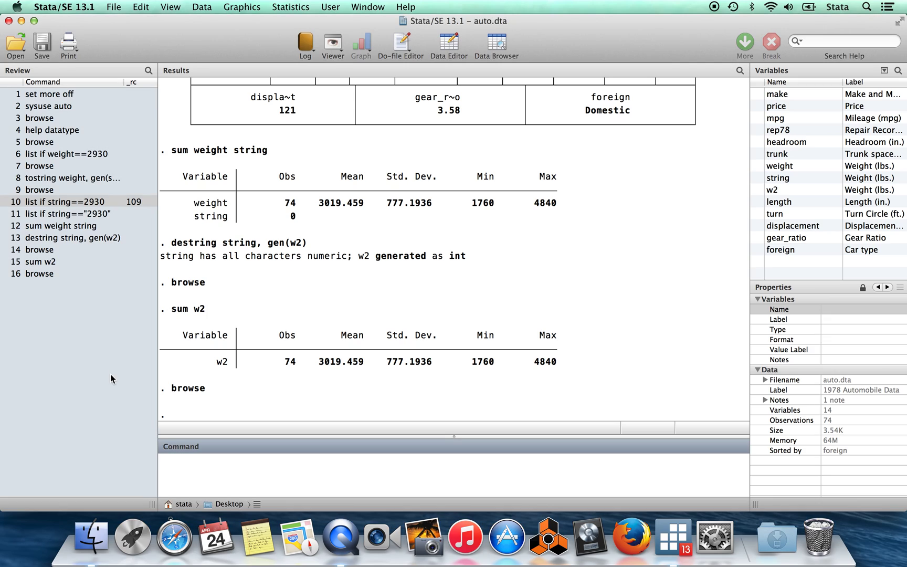
Step: Encode make into labelled numeric m2 with encode make, gen(m2), then browse the data
text(encode make, gen(m2))
key(Return)
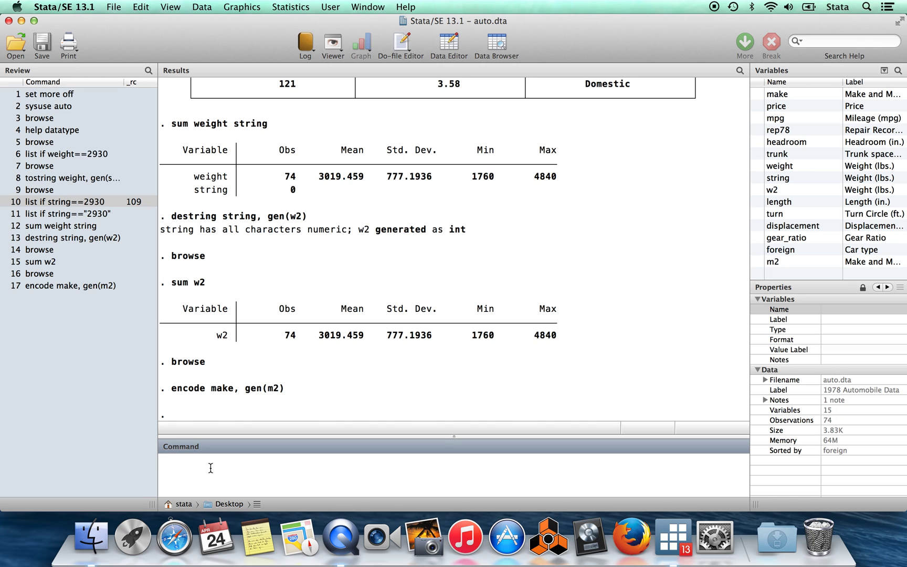
text(browse)
key(Return)
key(Right)
key(Right)
key(Right)
key(Right)
key(Right)
key(Right)
key(Right)
key(Right)
key(Right)
key(Right)
key(Right)
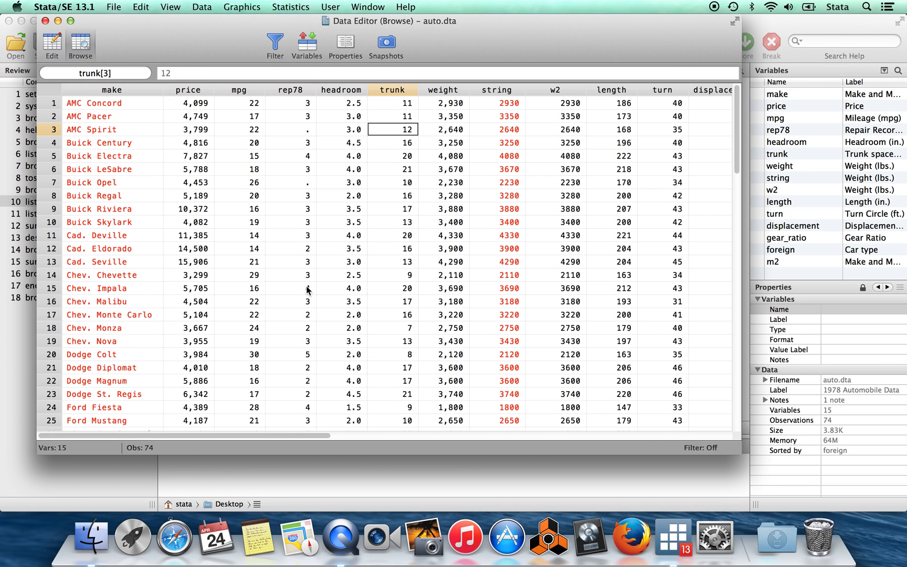
key(Right)
key(Right)
key(Right)
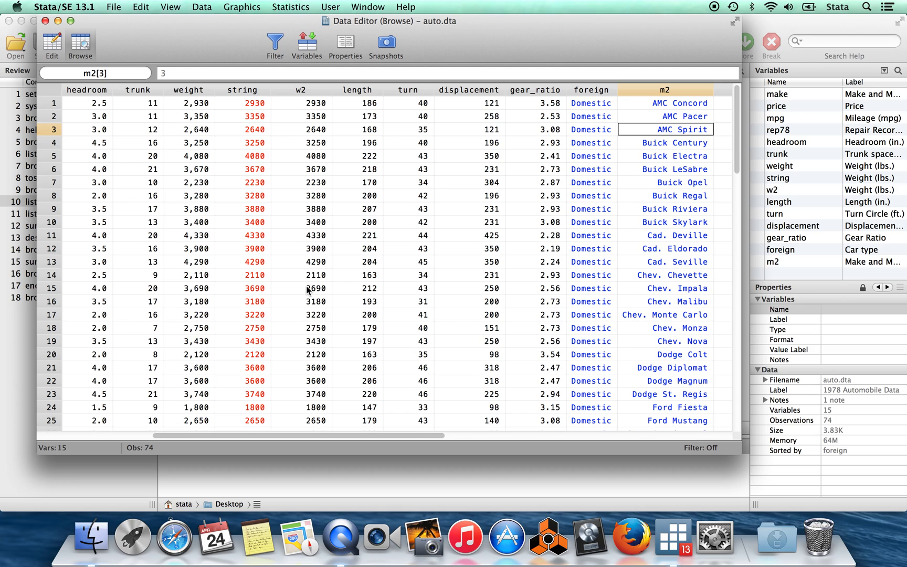
key(Right)
key(Left)
key(Up)
key(Up)
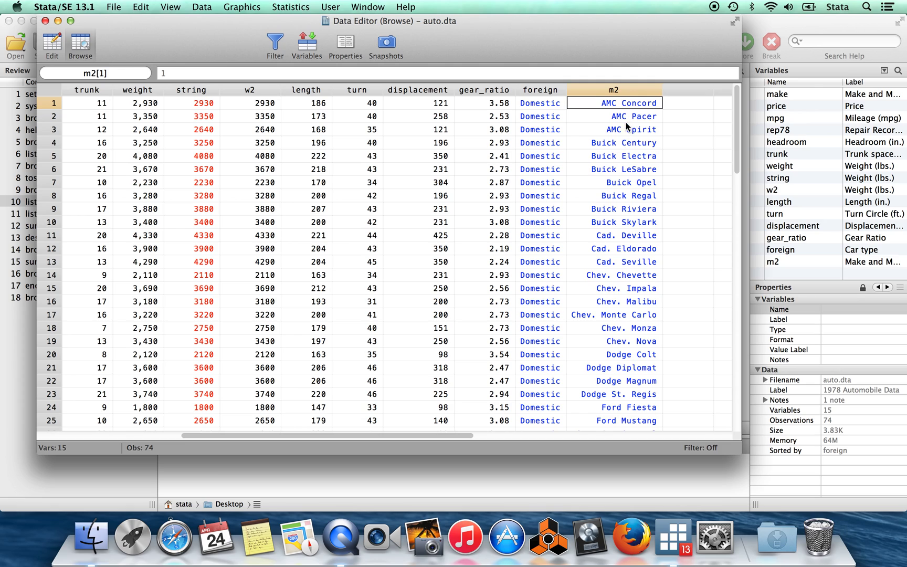
key(Down)
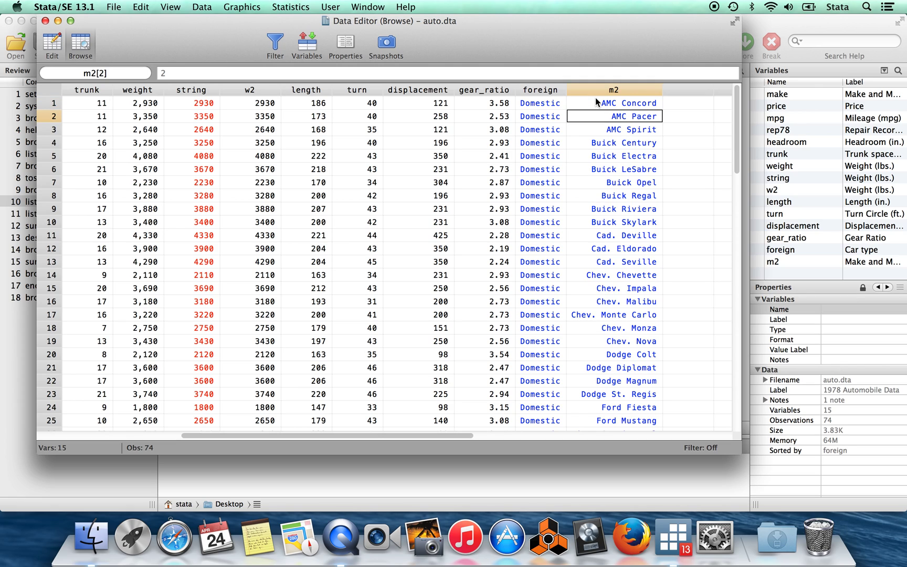
key(Down)
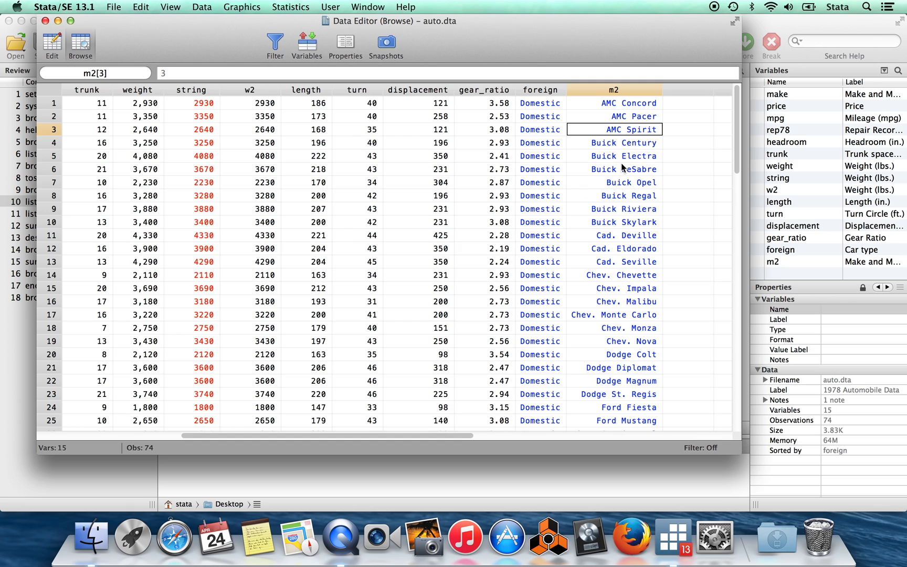
key(Down)
key(Down)
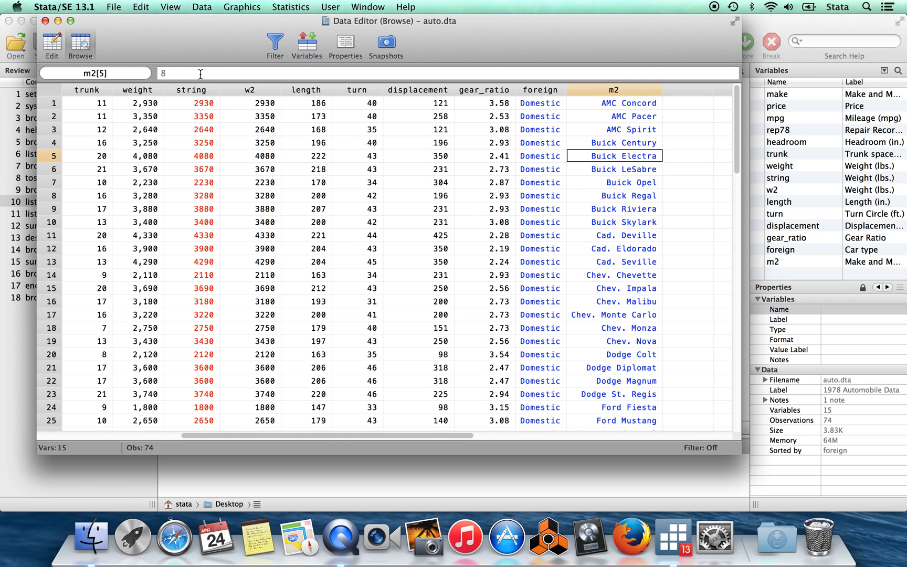
scroll(655, 212, down, 9)
scroll(551, 265, left, 2)
scroll(607, 210, right, 4)
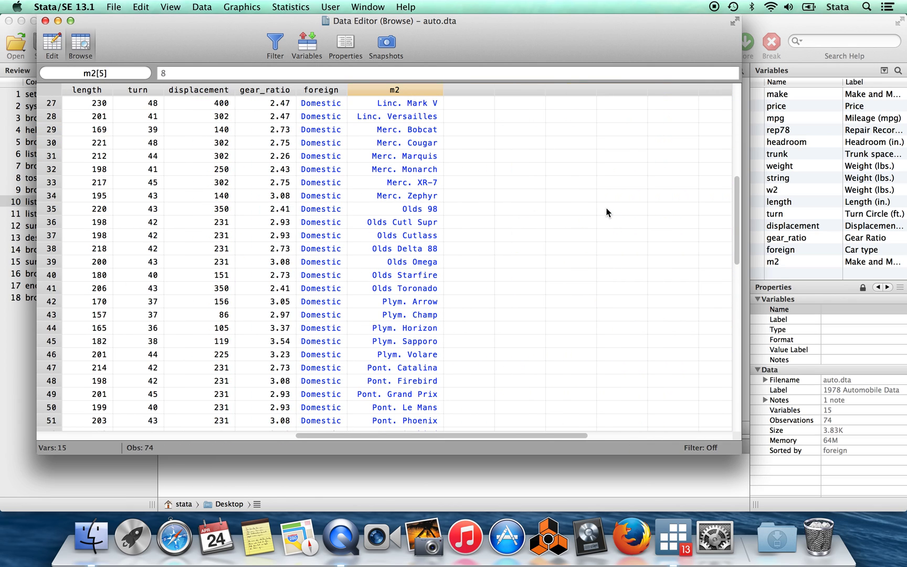
scroll(607, 212, down, 4)
scroll(607, 212, left, 2)
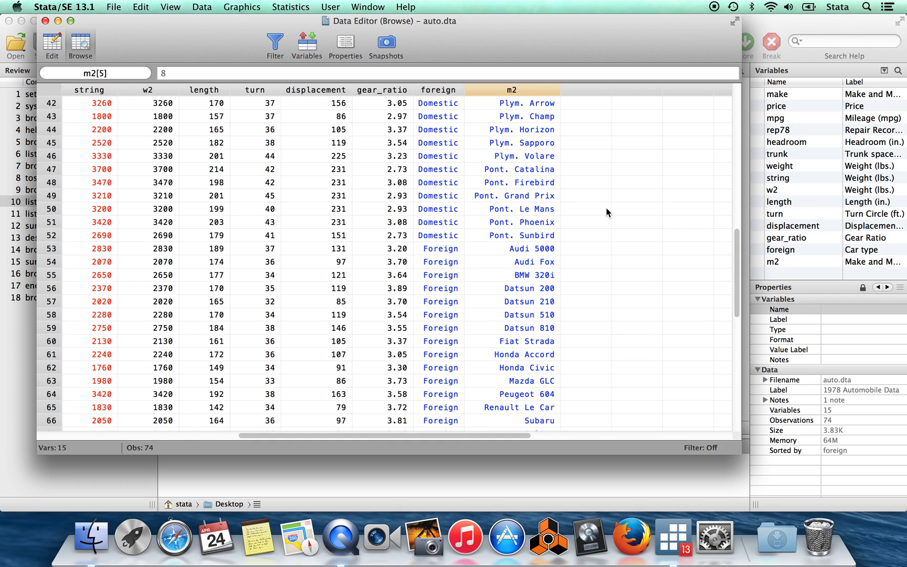
click(502, 250)
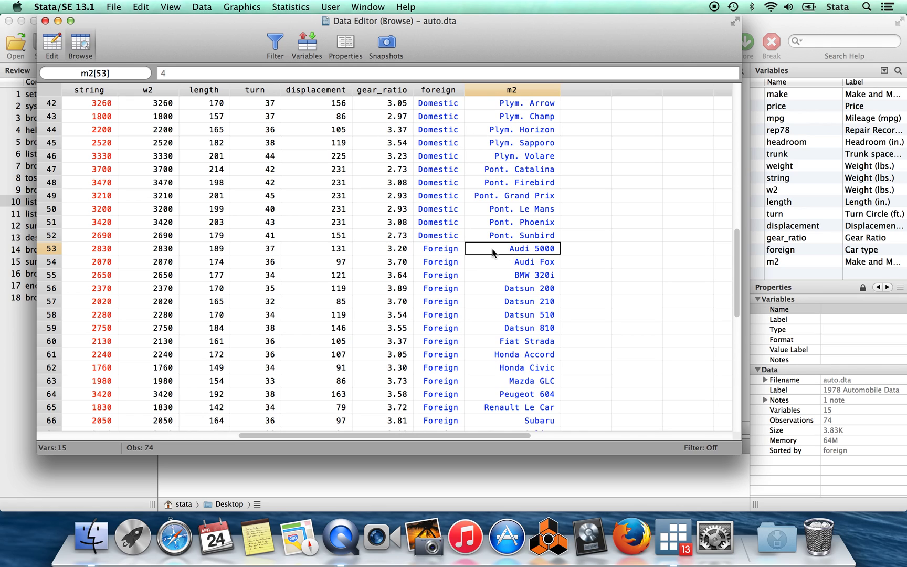
key(Down)
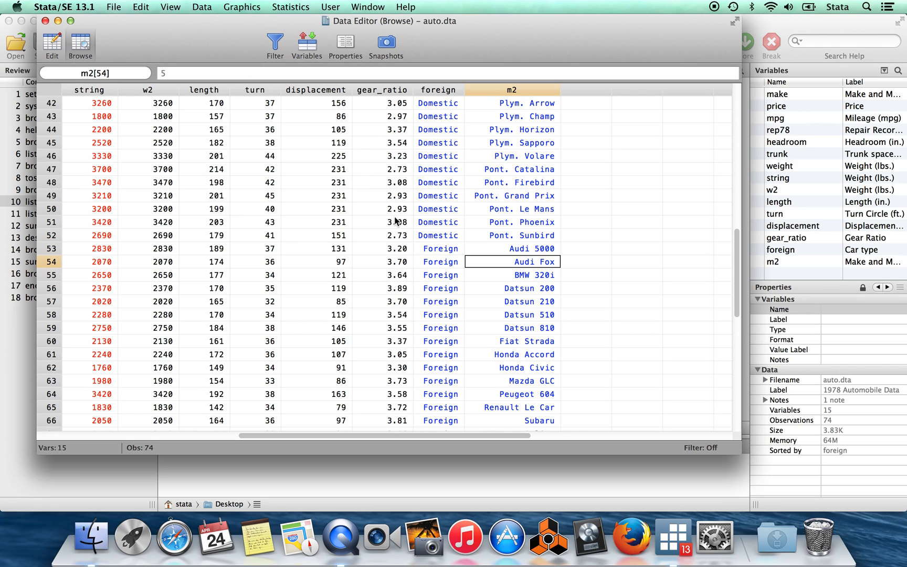
click(45, 21)
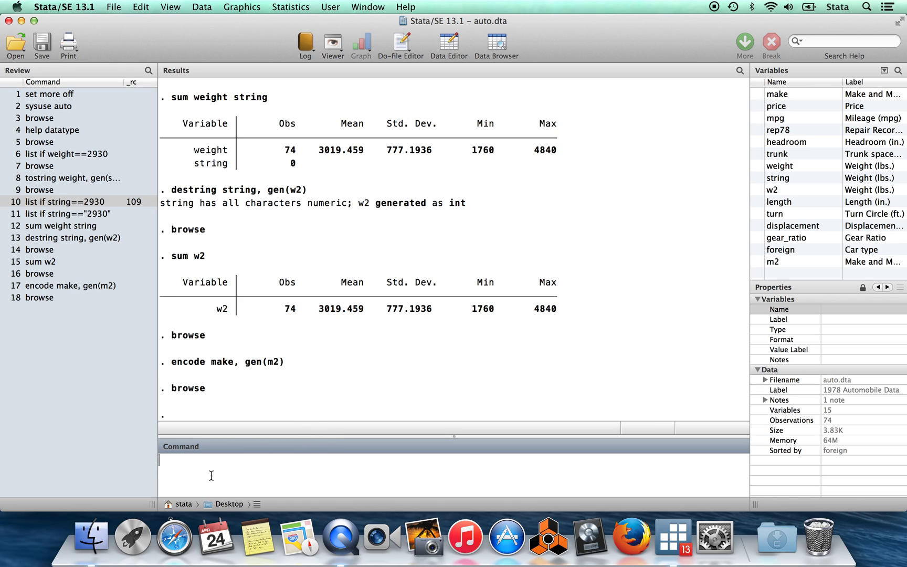
Step: Run gen num=.1 to create num equal to .1 for every car, then enter browse
text(gen num=.1)
key(Return)
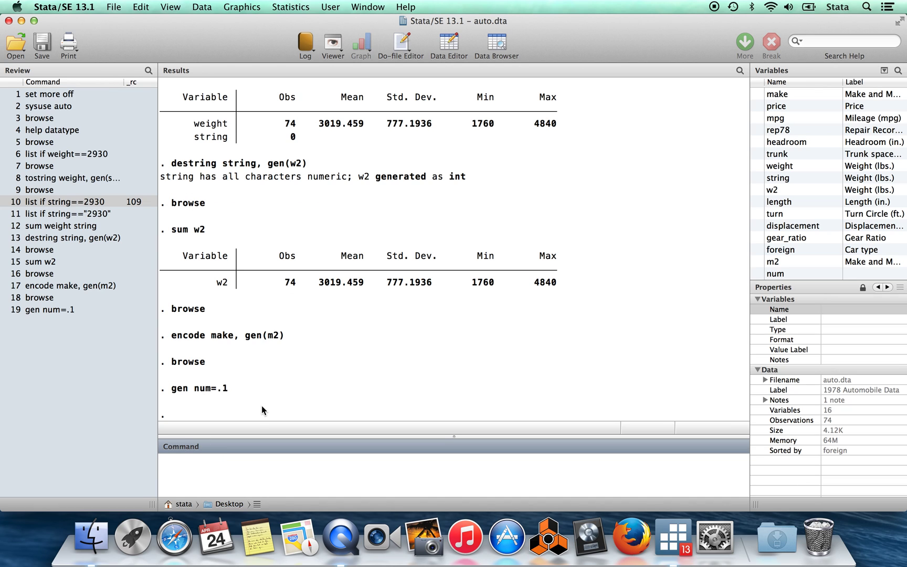
text(browse)
key(Return)
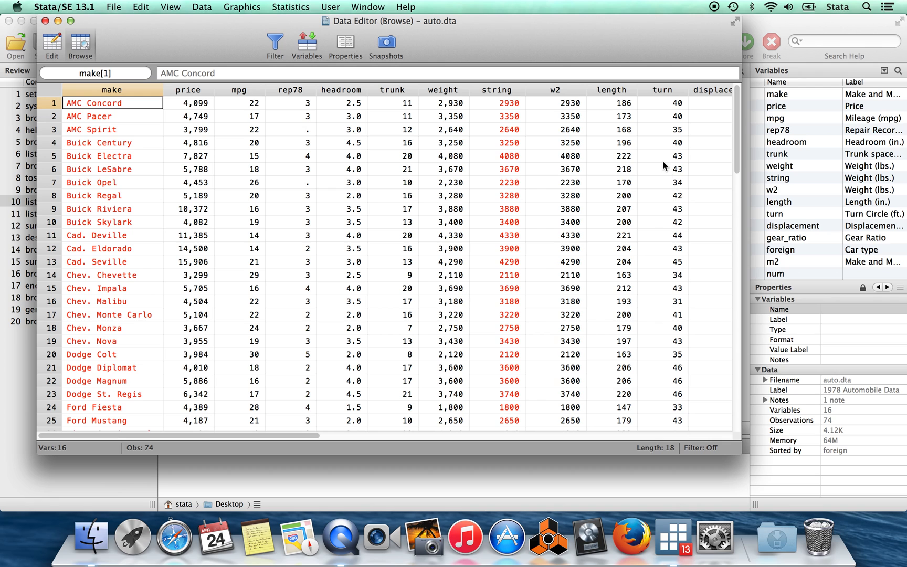
scroll(662, 166, right, 10)
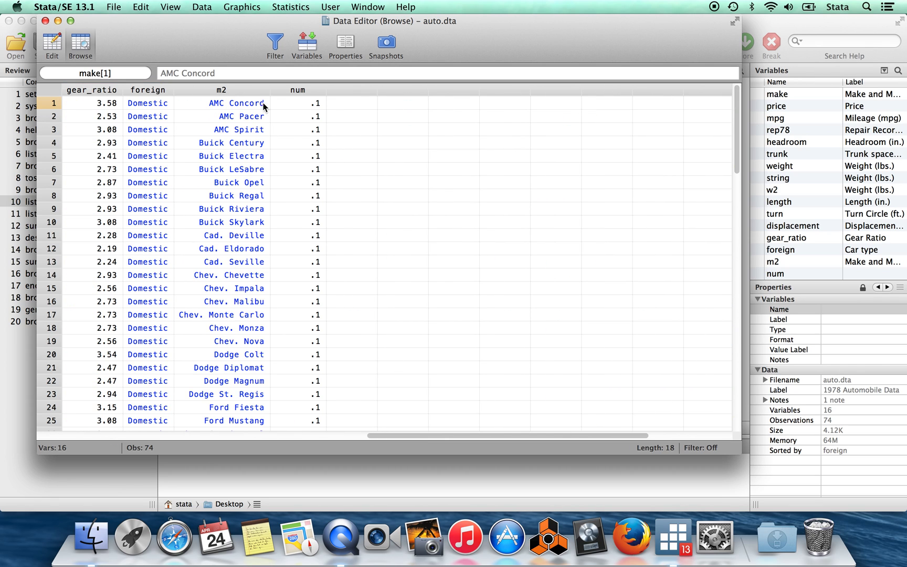
click(286, 105)
key(Down)
key(Down)
key(Down)
key(Up)
key(Up)
key(Up)
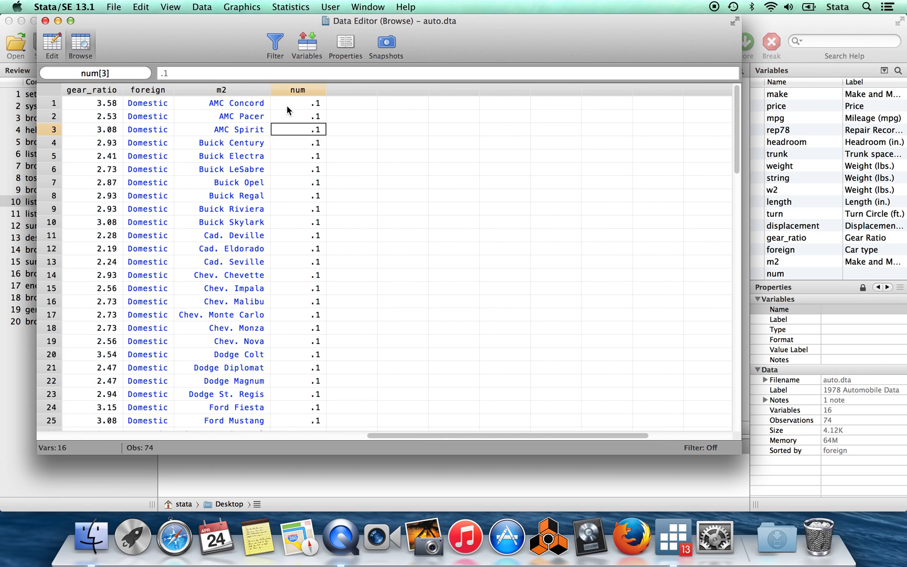
key(Down)
key(Down)
key(Down)
key(Up)
key(Up)
key(Up)
click(811, 24)
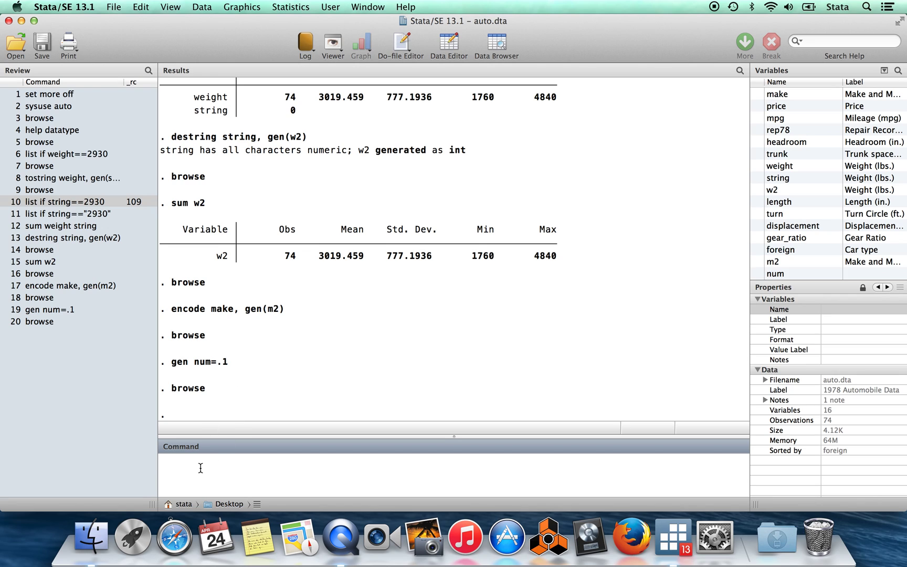
Step: Run count if foreign==1 and highlight the result of 22 foreign cars
text(count if foreg)
key(BackSpace)
text(ign==1)
key(Return)
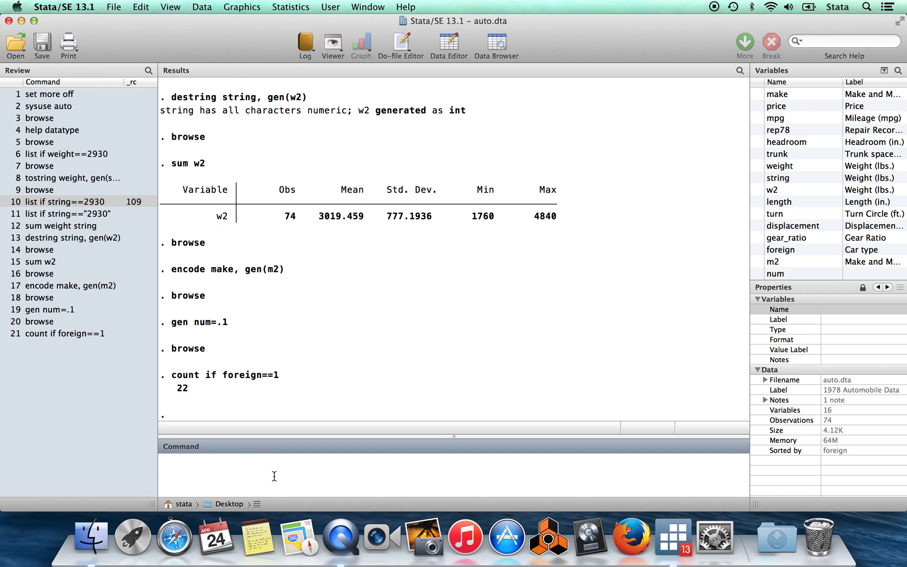
double_click(179, 389)
click(183, 471)
Step: Edit the recalled command to count if num==.1, which returns 0, then recall it again
click(71, 335)
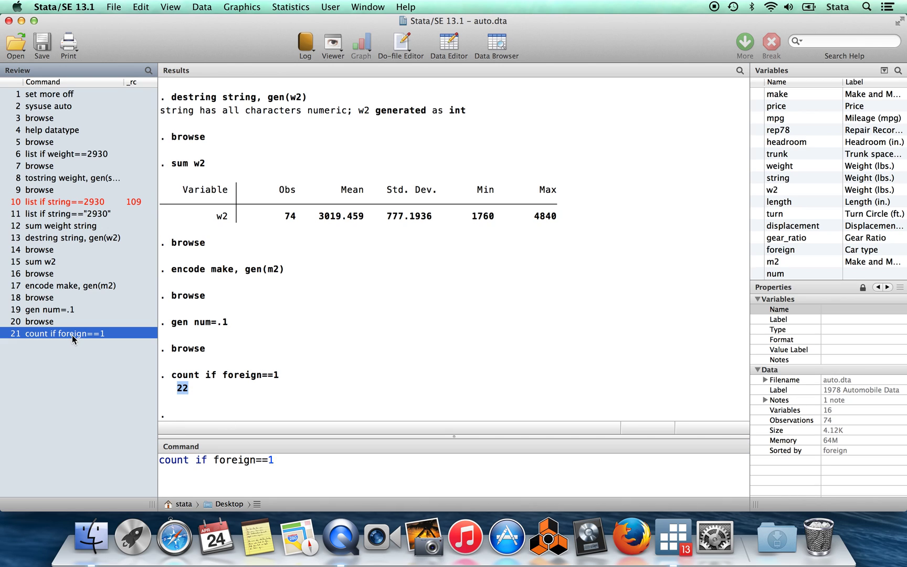
drag(213, 456, 226, 474)
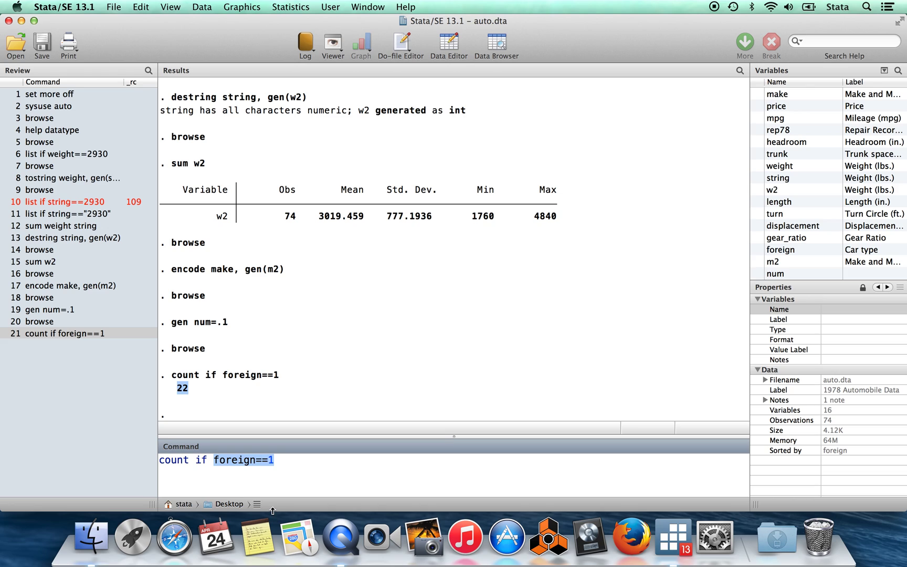
text(num==.1)
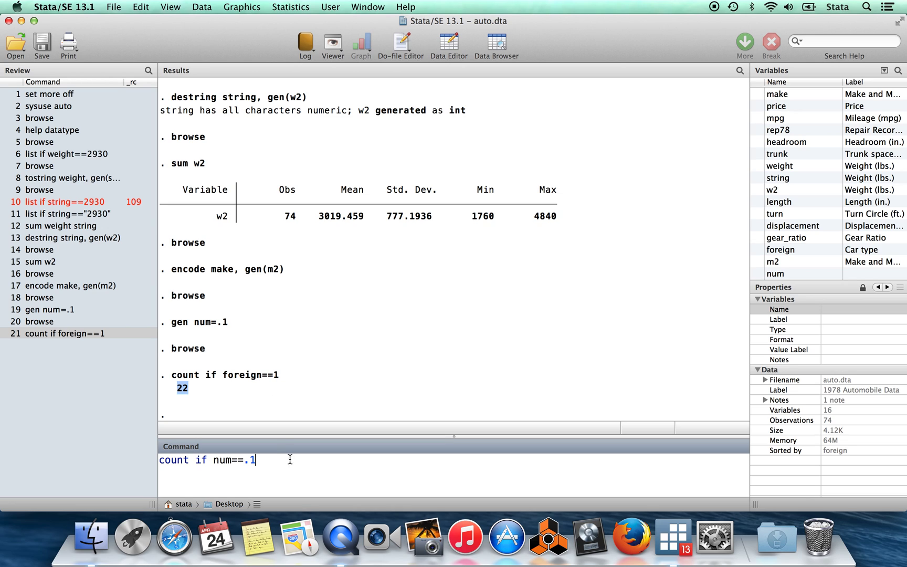
key(Return)
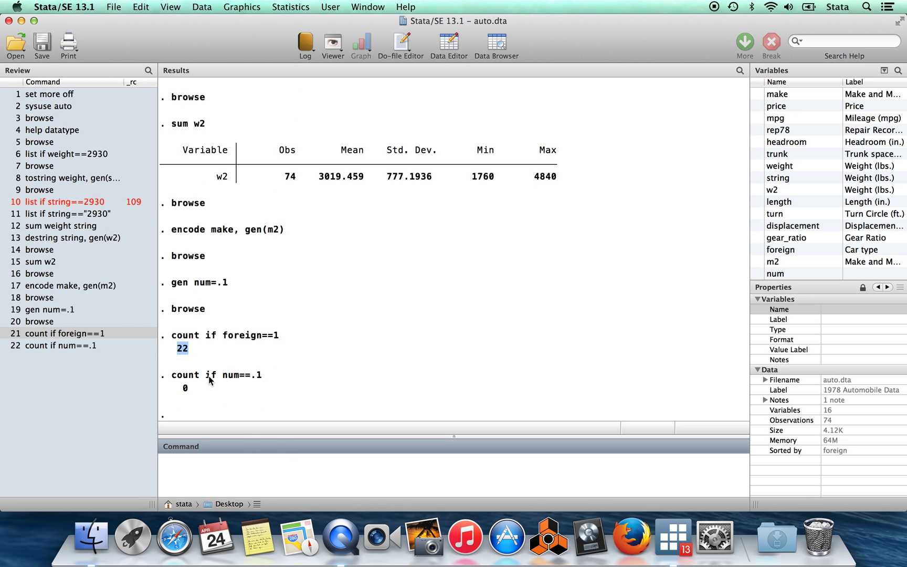
click(190, 388)
double_click(185, 389)
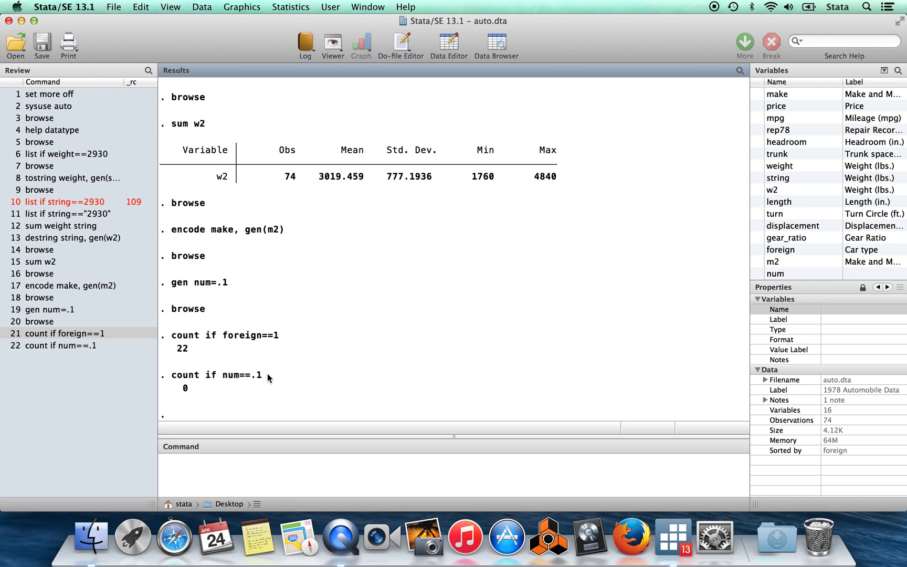
drag(263, 375, 223, 375)
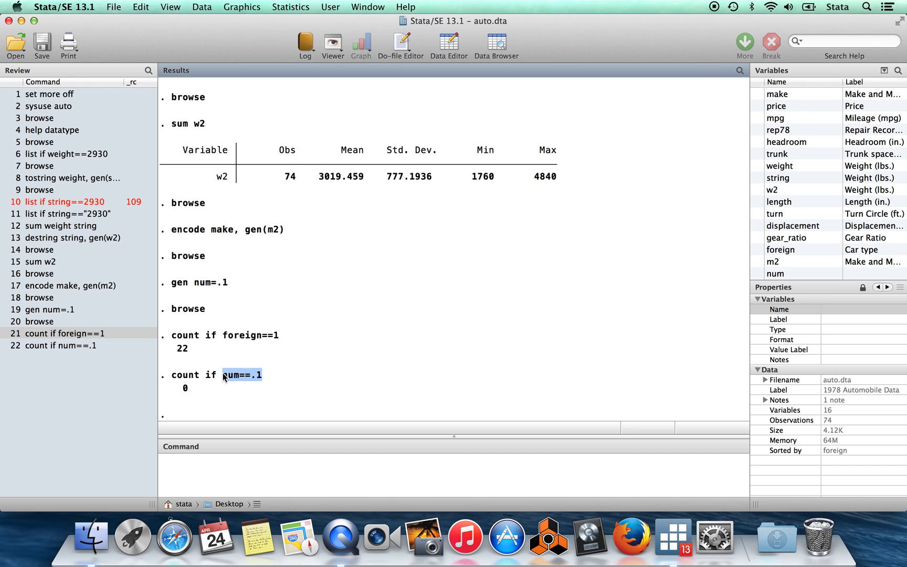
click(271, 375)
click(74, 346)
click(266, 473)
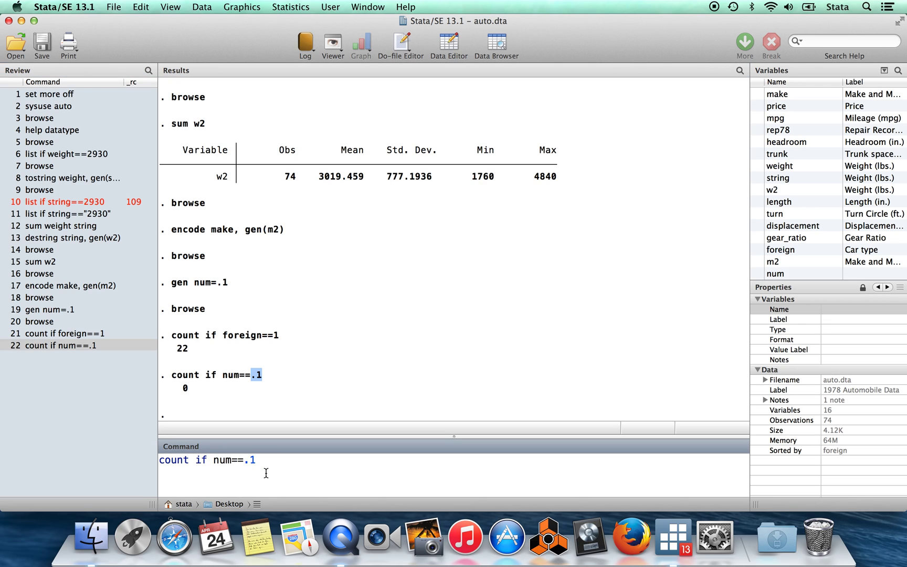
Step: Run count if num==float(.1), which matches all 74 observations, then enter compress
key(Left)
text(1)
text(loat)
text(()
text())
drag(281, 462, 292, 461)
drag(298, 461, 245, 460)
click(307, 466)
key(Return)
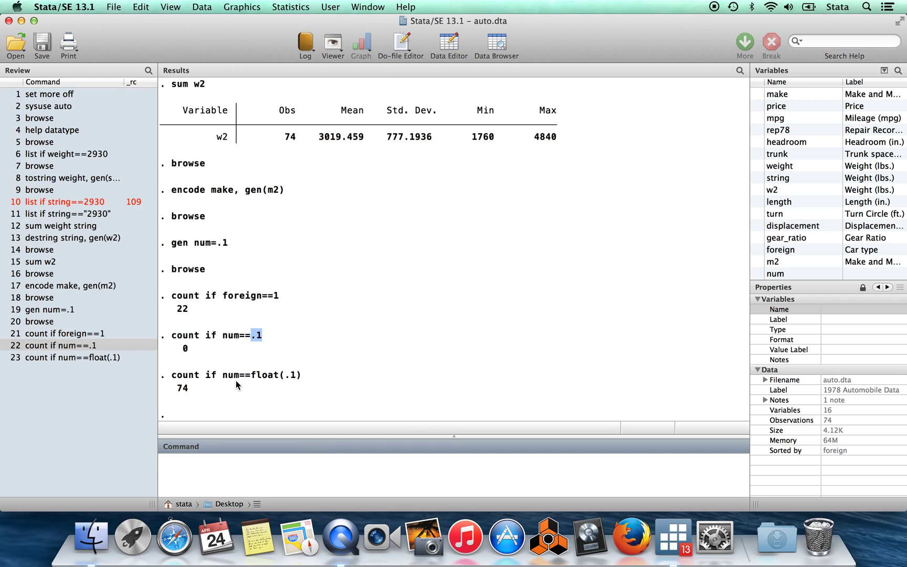
drag(250, 375, 299, 379)
click(316, 378)
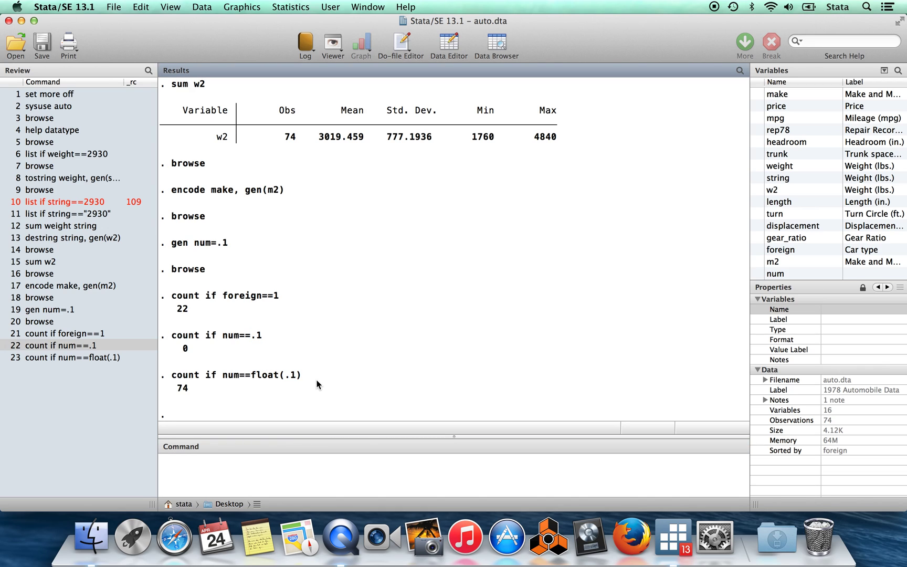
drag(187, 391, 180, 391)
click(211, 472)
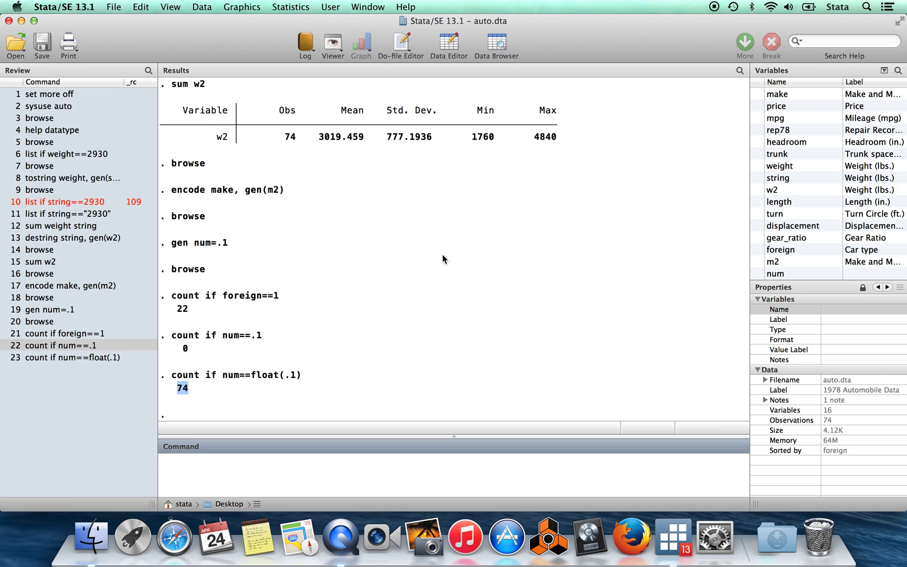
text(compress)
Step: Run compress and review mpg, rep78, trunk and turn recast to byte, saving 592 bytes
key(Return)
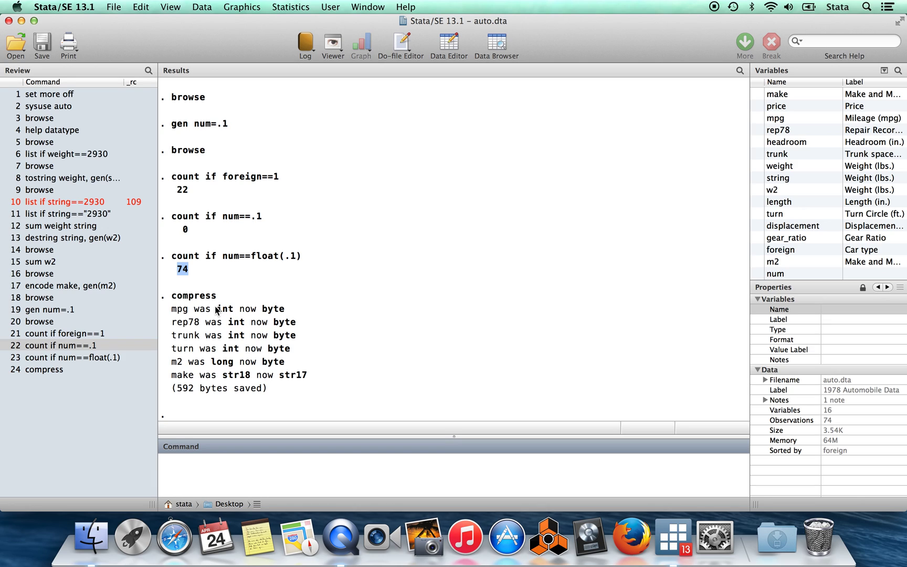
mouse_move(217, 309)
mouse_down()
mouse_move(285, 309)
mouse_move(229, 322)
mouse_up()
drag(297, 334, 229, 335)
click(291, 347)
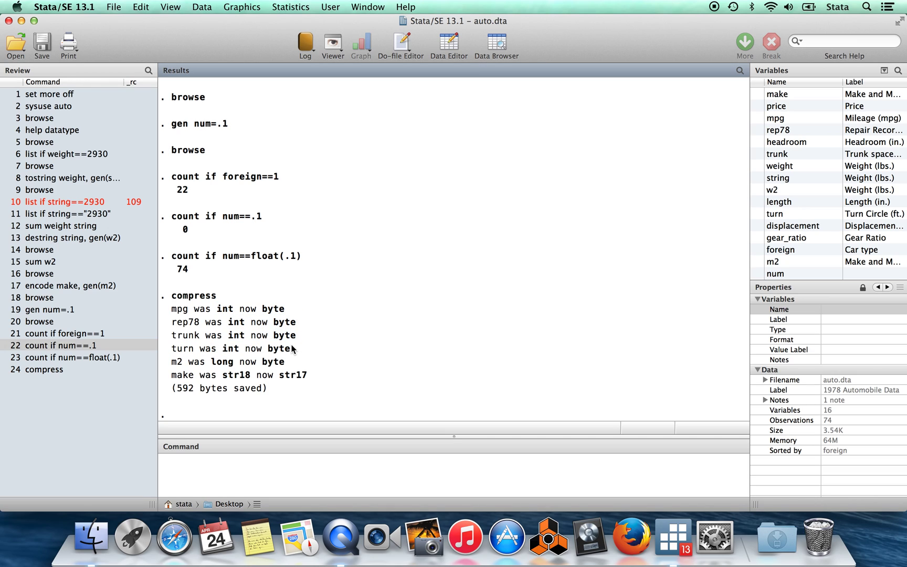
drag(292, 347, 223, 349)
click(302, 349)
drag(268, 387, 173, 384)
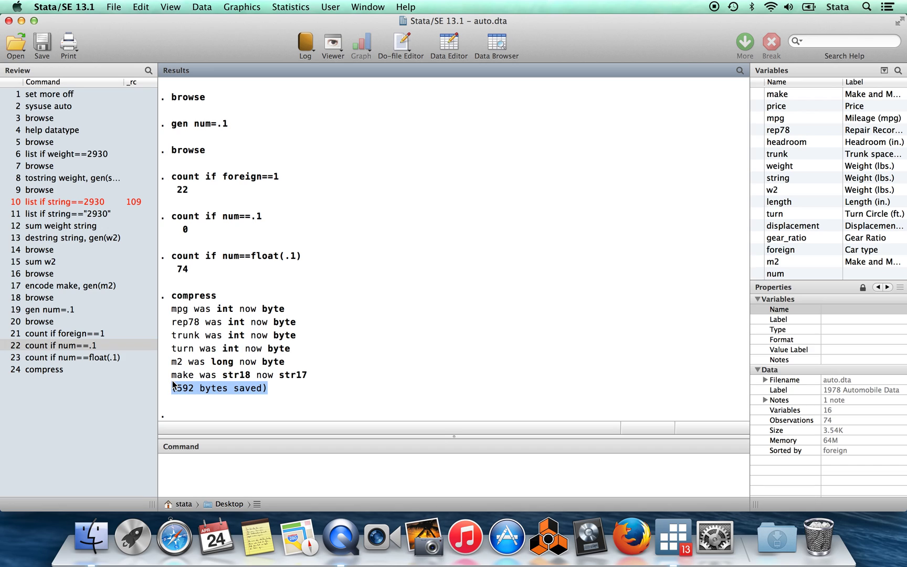
click(272, 388)
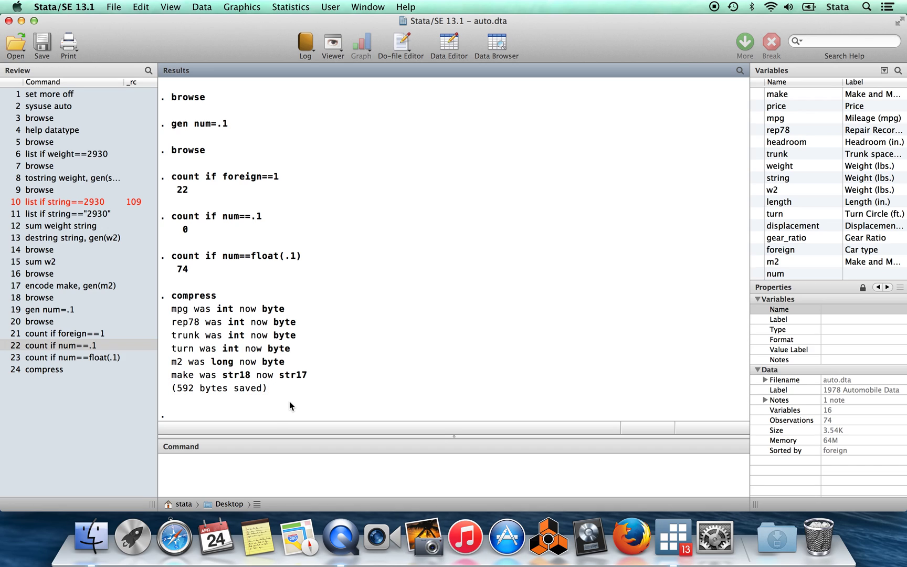